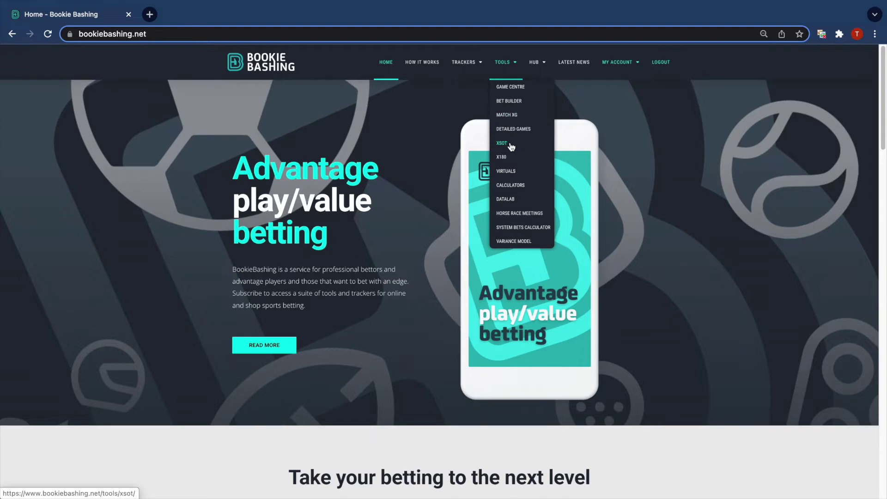
- Open the Match xG tool and set the start of the minute split to 20
click(514, 117)
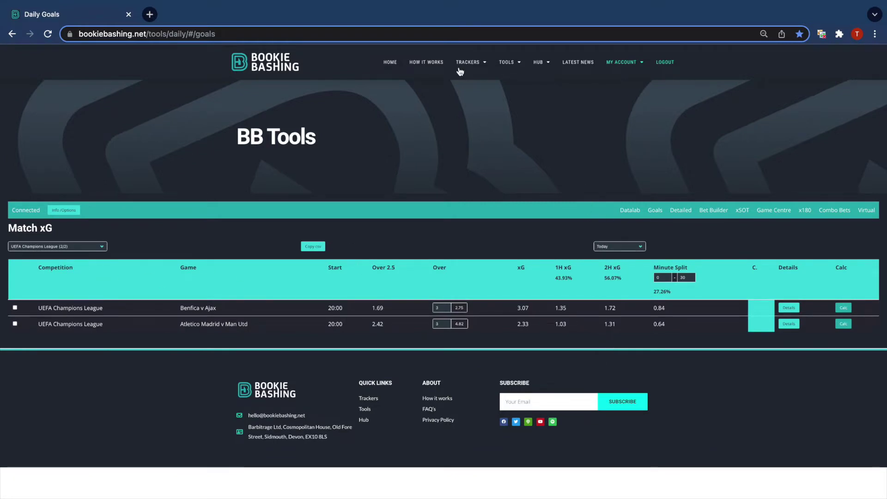
mouse_move(467, 63)
double_click(658, 277)
text(20)
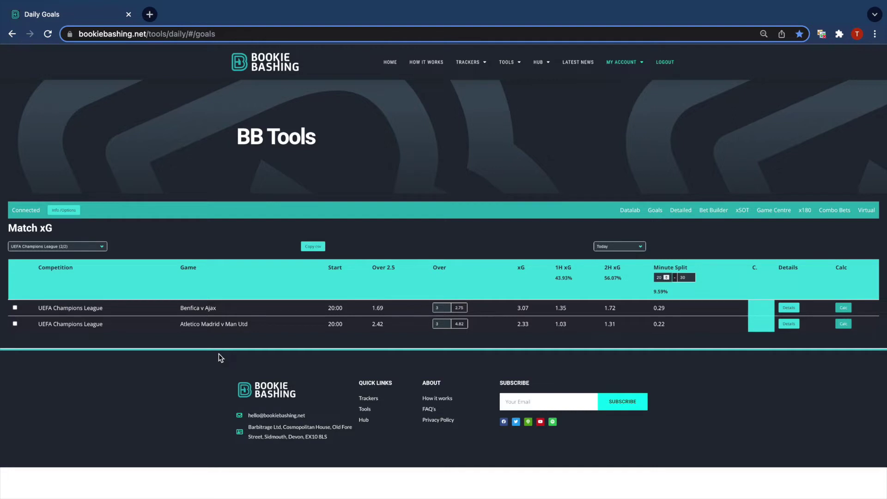
- Filter the Match xG table to UEFA Europa League games and set the date filter to All
click(47, 247)
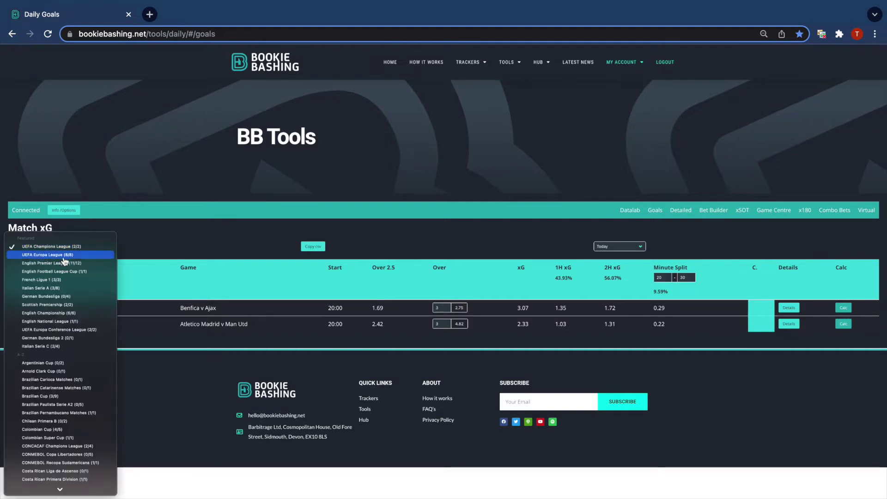
click(46, 255)
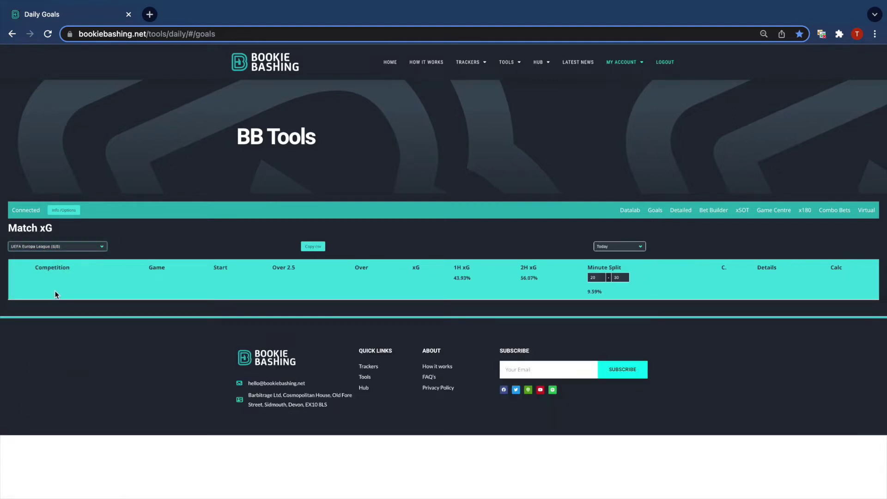
click(616, 247)
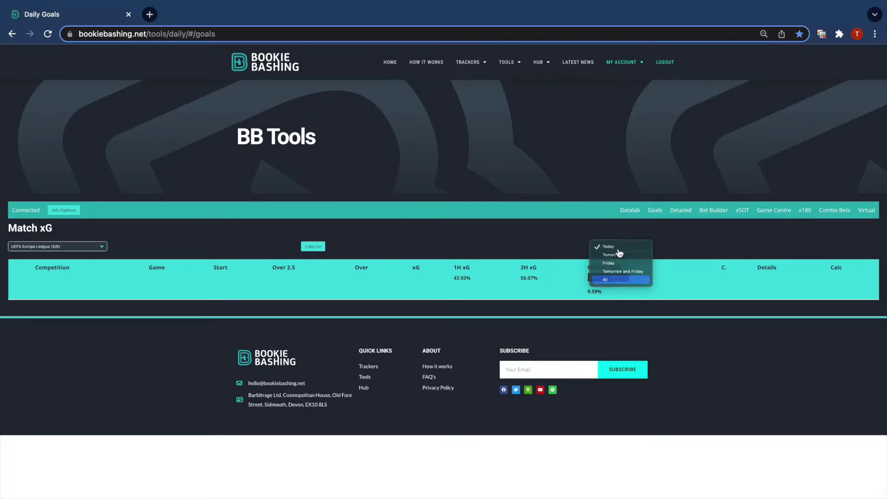
click(619, 280)
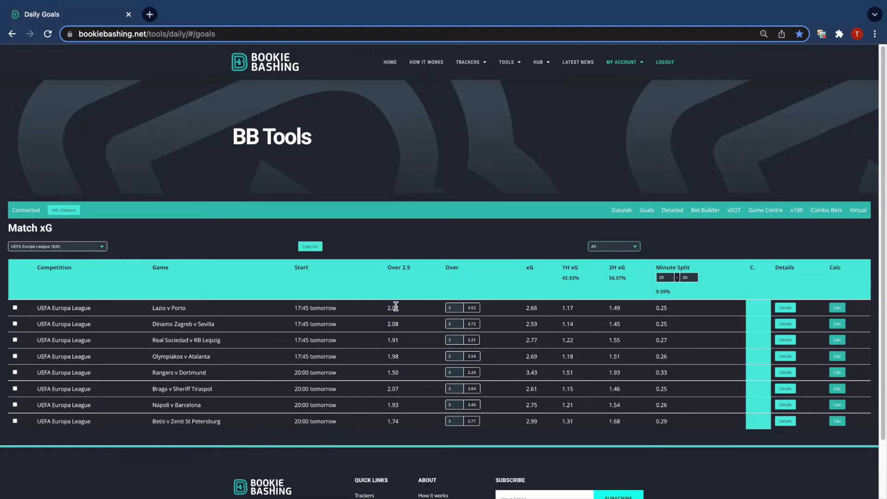
- Switch the competition filter to English Premier League and look over its match list
click(74, 251)
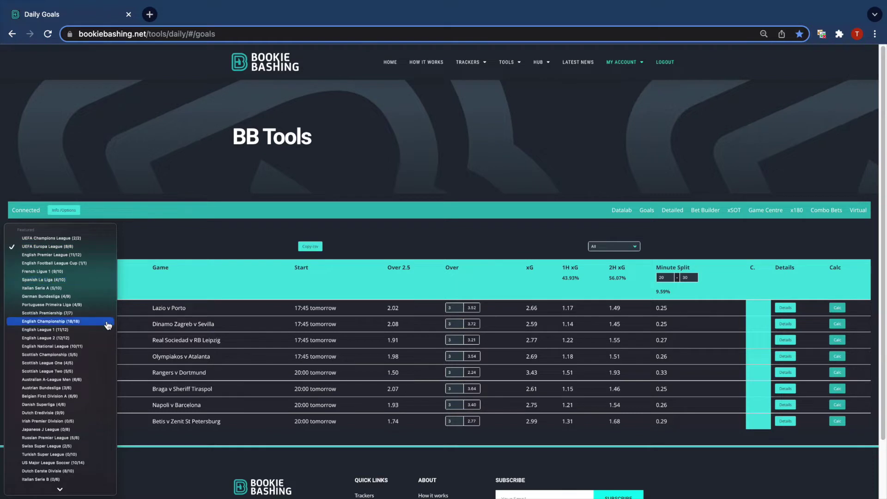
click(52, 259)
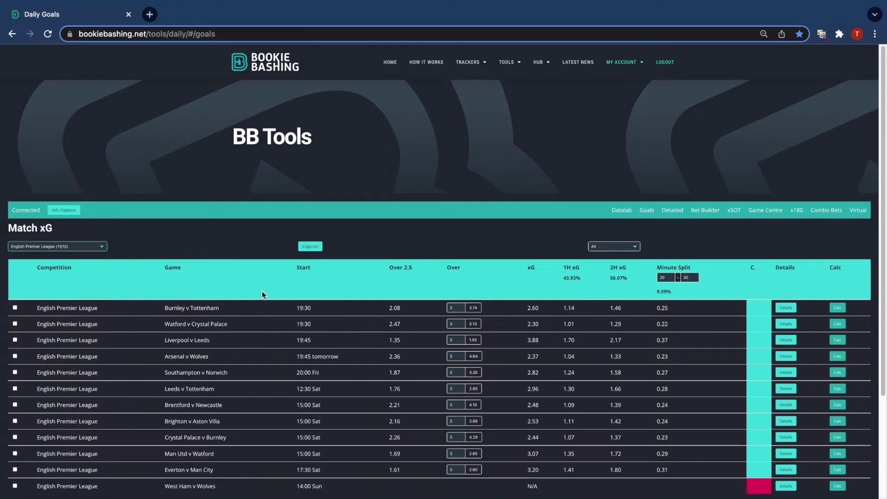
scroll(271, 290, down, 1)
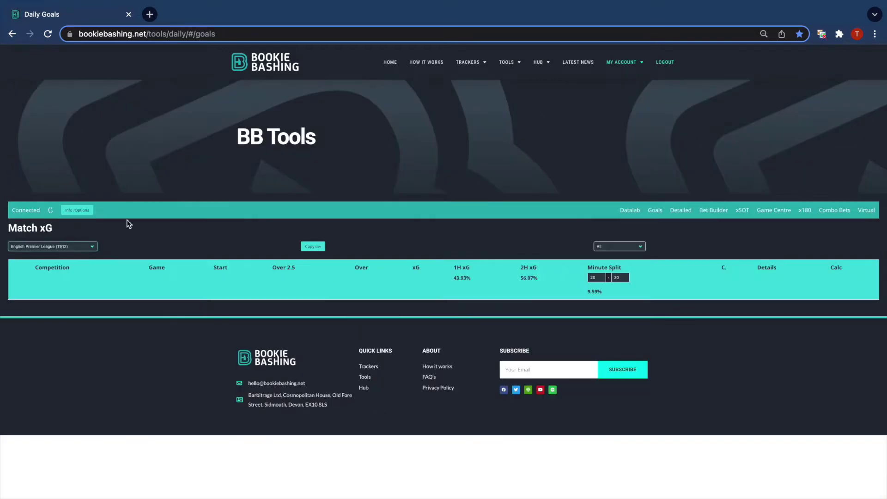
- Set the competition filter to UEFA Champions League
click(86, 247)
click(81, 248)
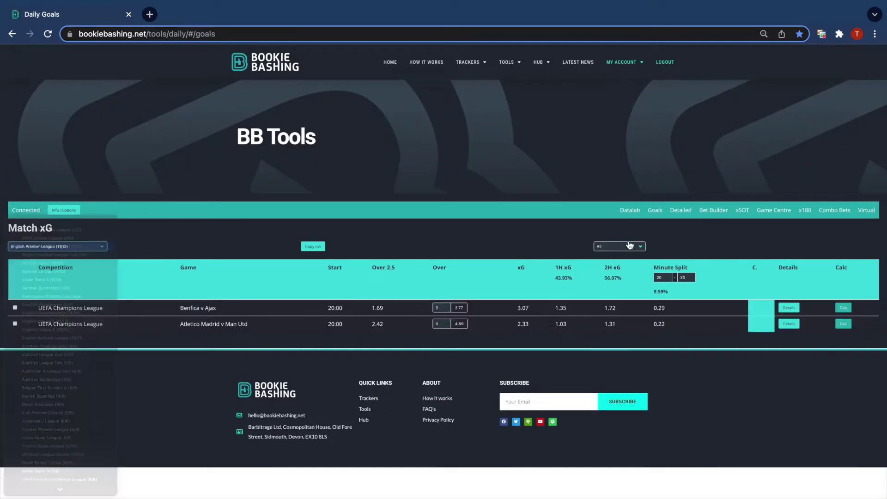
click(72, 247)
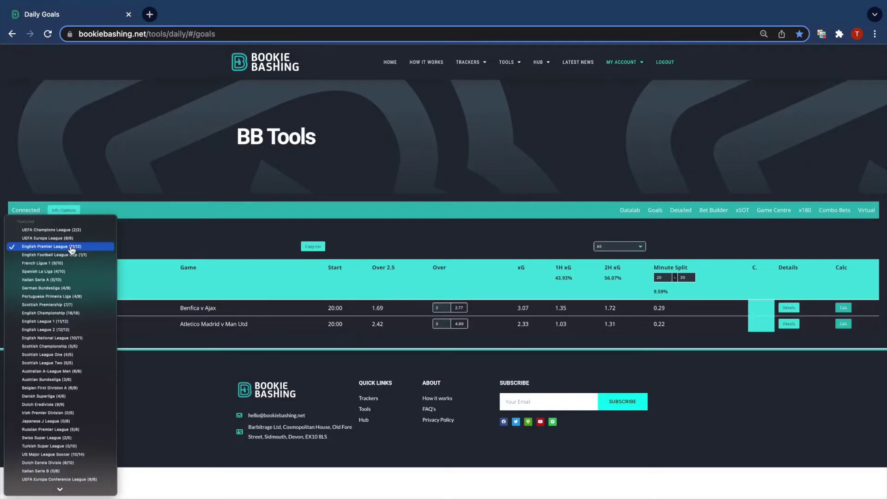
click(69, 234)
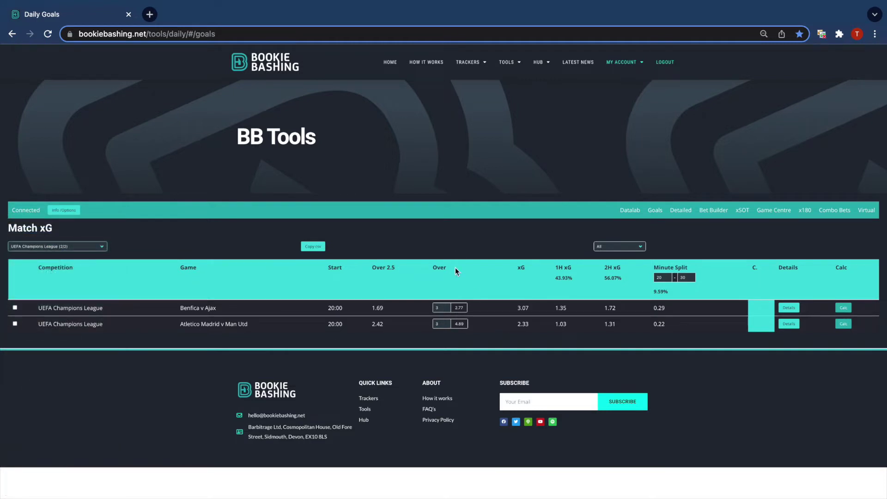
- Filter the table to Italian Serie A and look over the listed matches
click(101, 250)
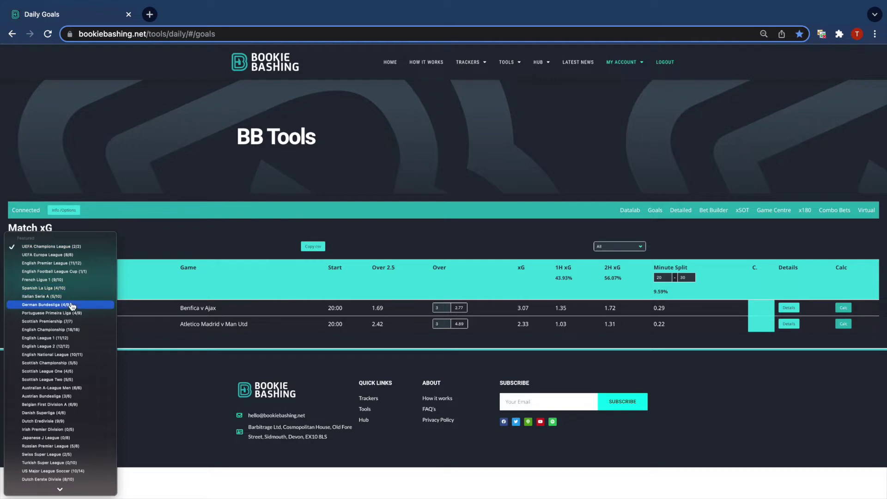
key(Up)
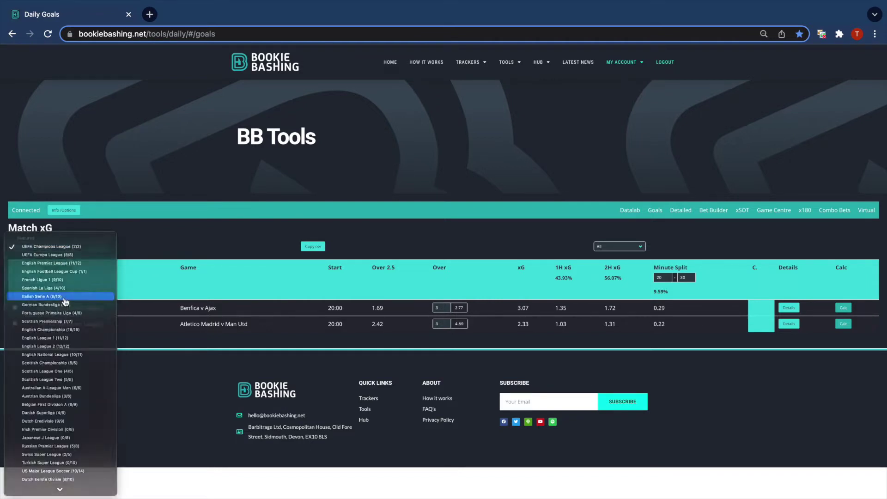
key(Return)
scroll(328, 350, down, 1)
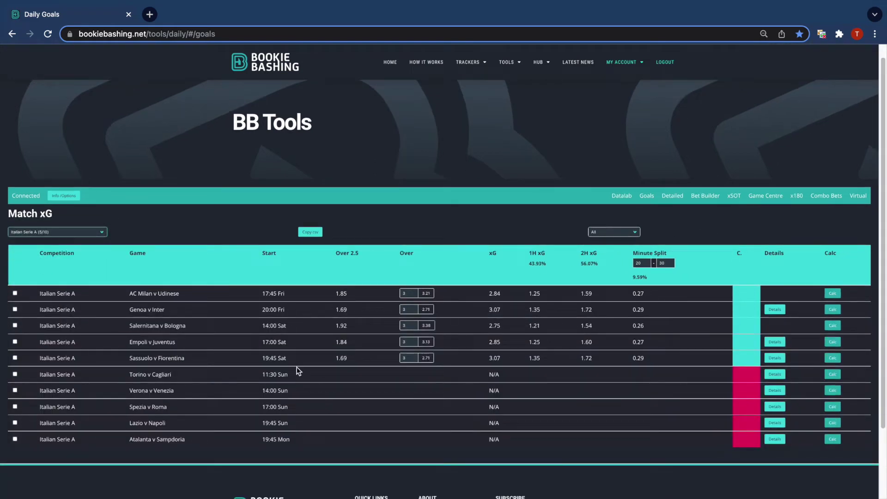
scroll(512, 399, up, 1)
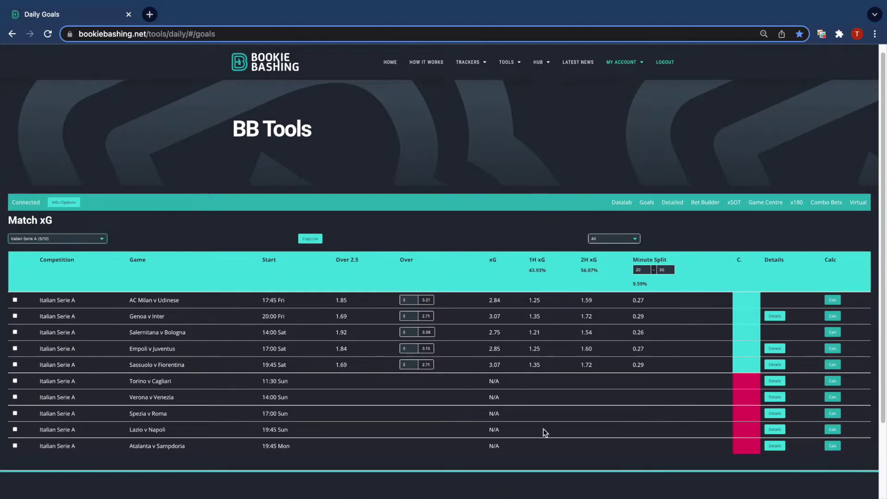
- Set the Over goals line for AC Milan v Udinese to 2 and keep the date filter on All
click(413, 301)
click(412, 299)
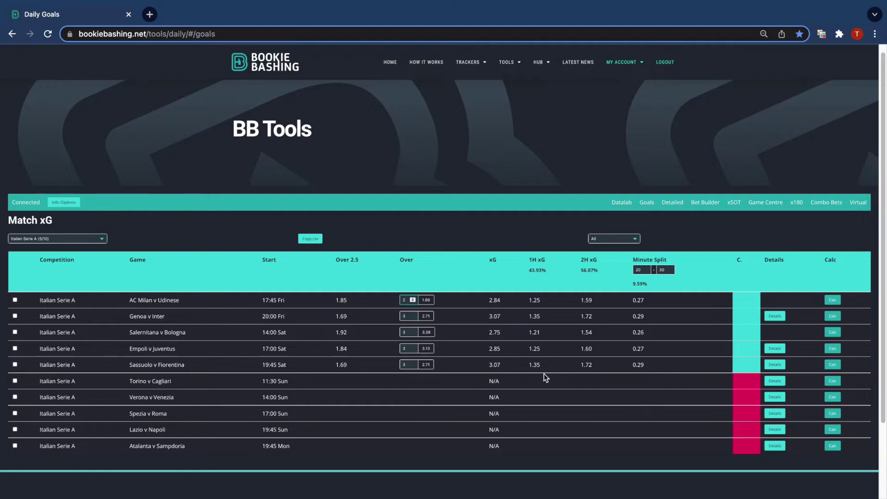
click(623, 238)
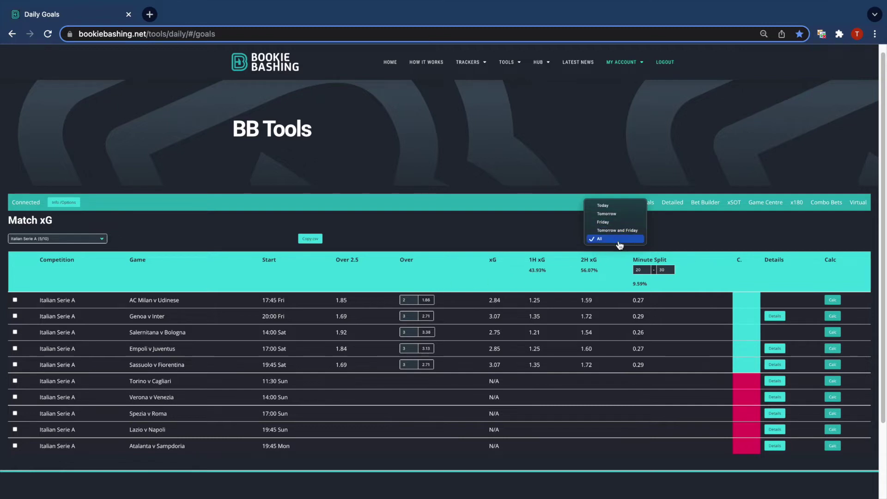
click(375, 251)
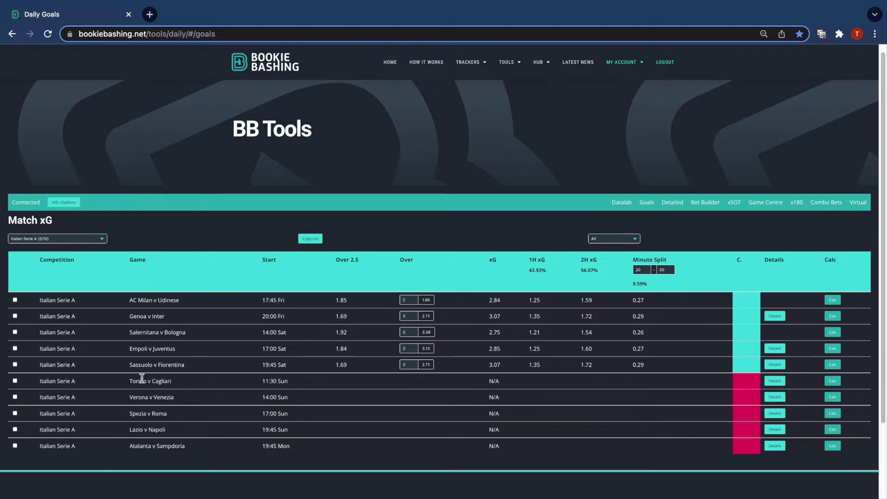
- Switch to Excel and paste the copied Italian Serie A CSV data into cell A1 of the blank workbook
mouse_move(145, 497)
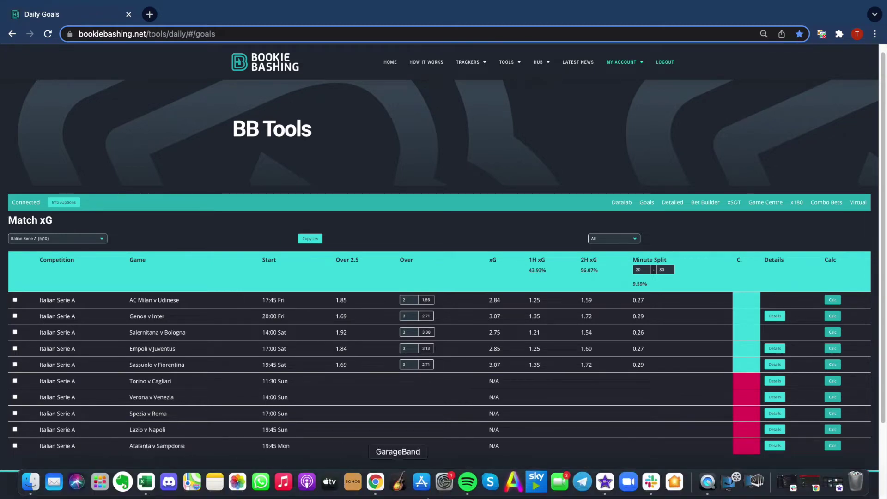
click(147, 482)
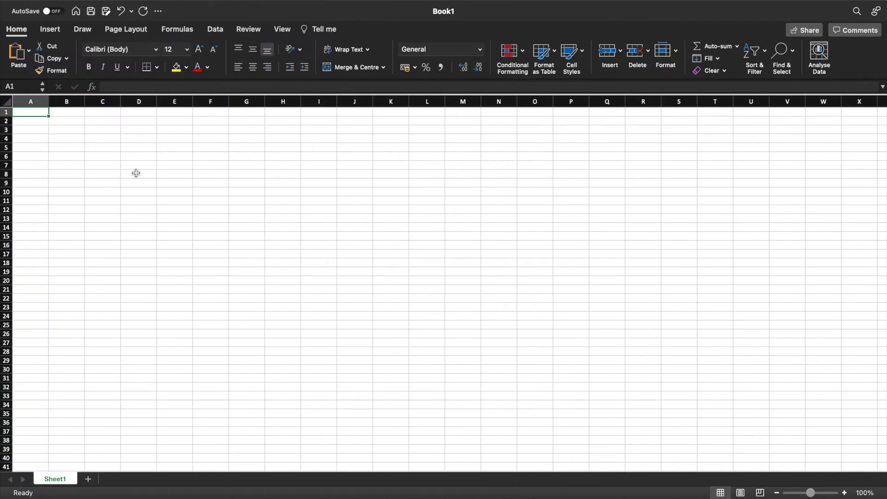
right_click(28, 114)
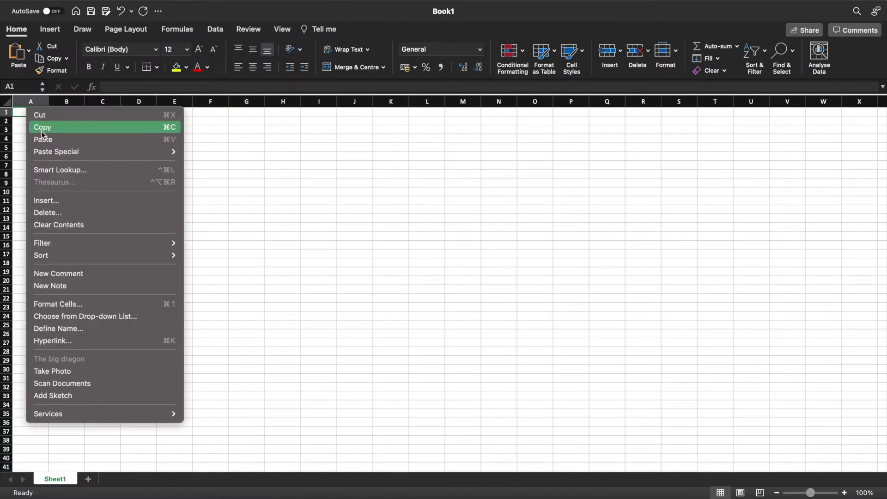
click(47, 139)
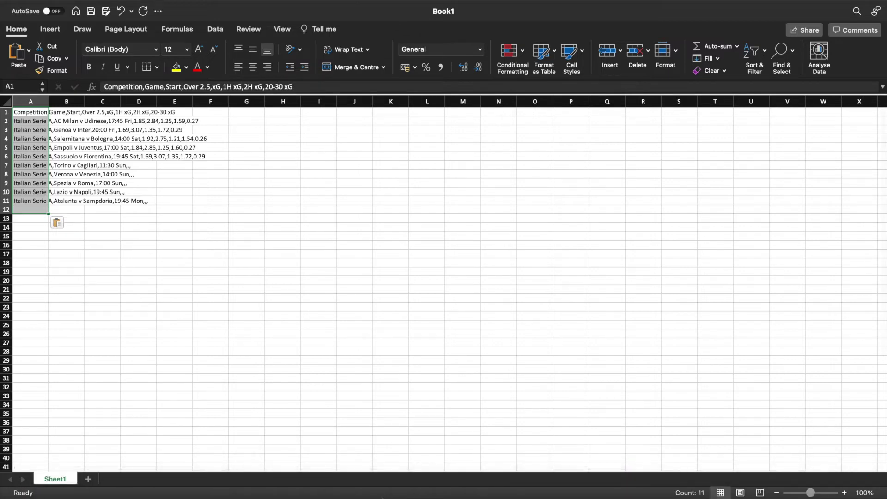
- Return to the Match xG page in Chrome and filter the table to UEFA Champions League
click(361, 483)
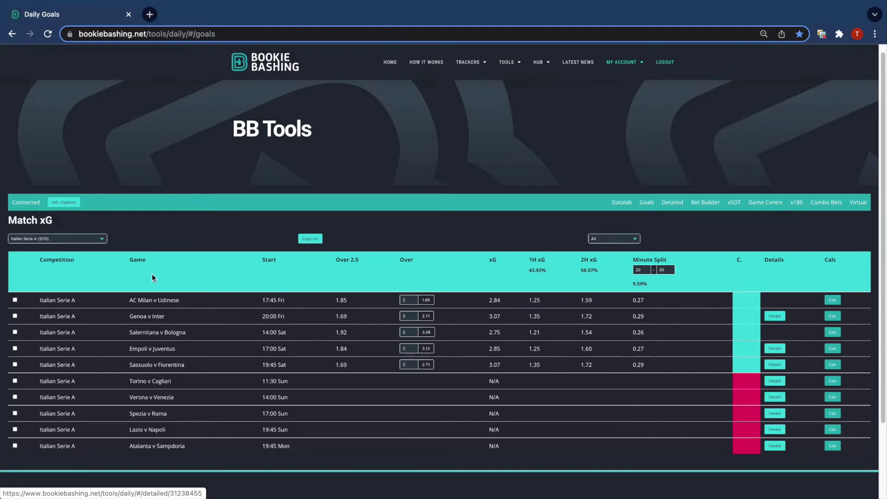
click(93, 240)
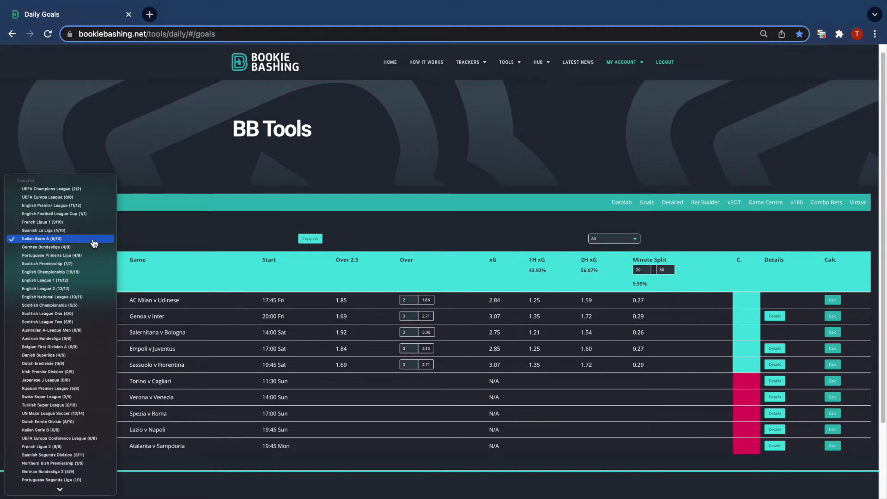
click(84, 191)
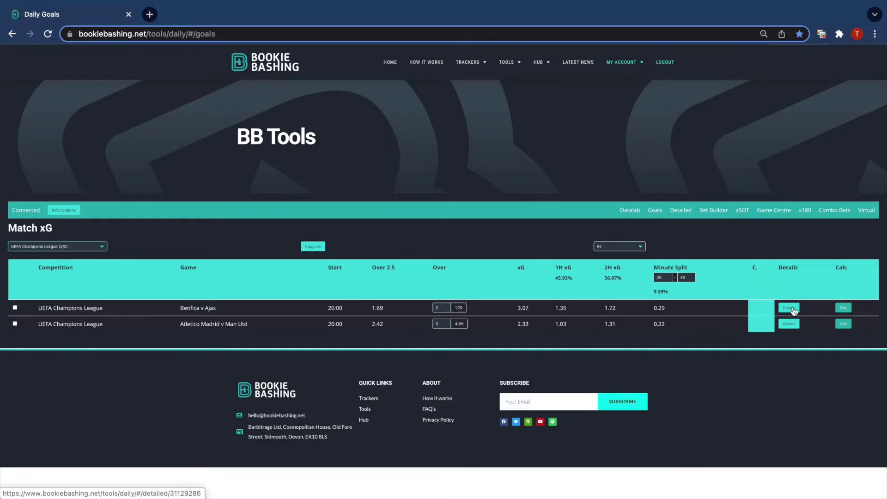
- Open the Detailed Games tool and look through its list of matches
mouse_move(508, 65)
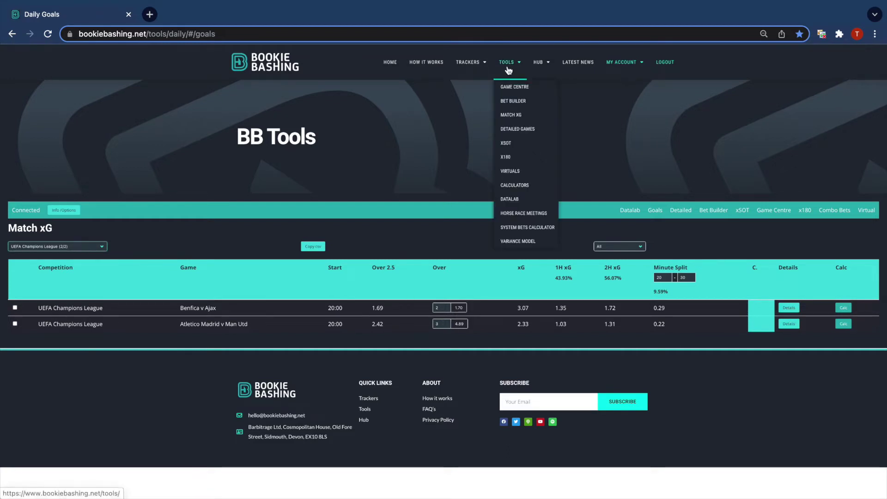
click(519, 130)
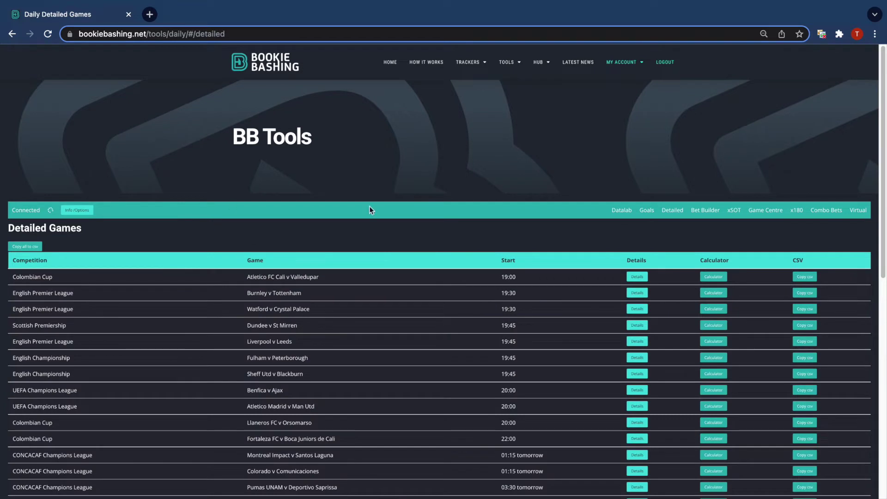
scroll(533, 213, down, 1)
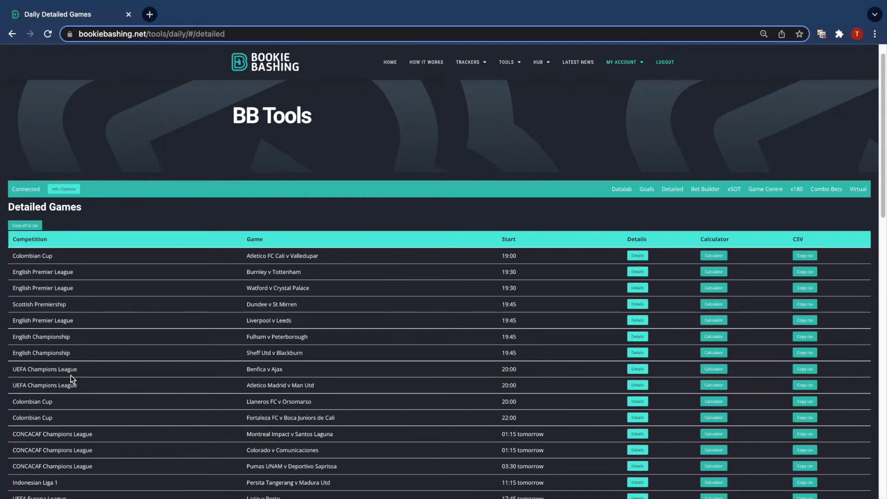
scroll(70, 376, down, 1)
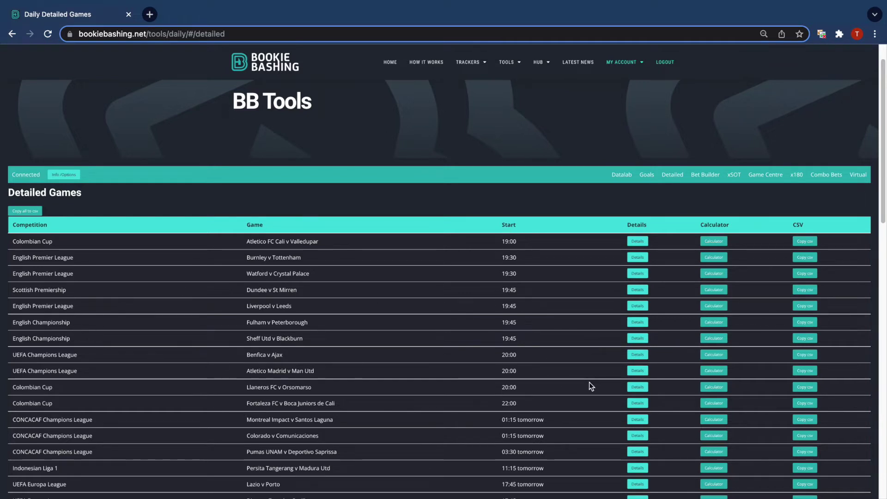
- Open the details of Benfica v Ajax and examine its goals, xG and corners values
click(637, 355)
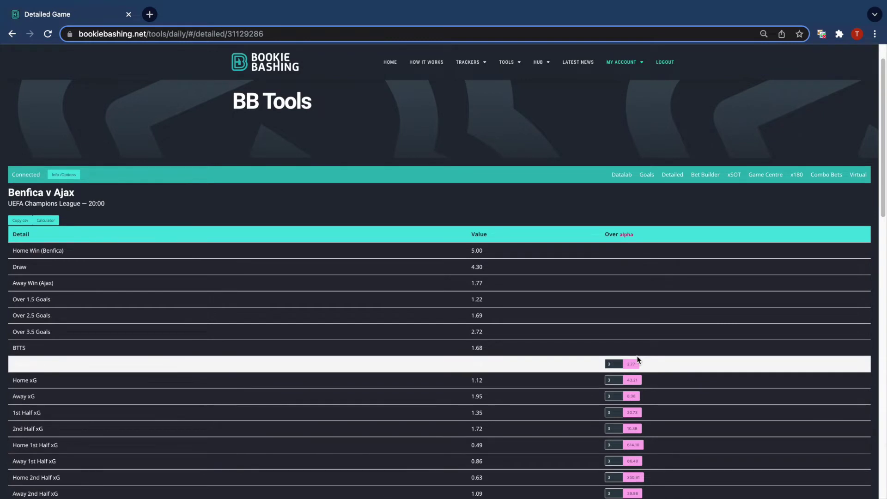
scroll(528, 216, down, 1)
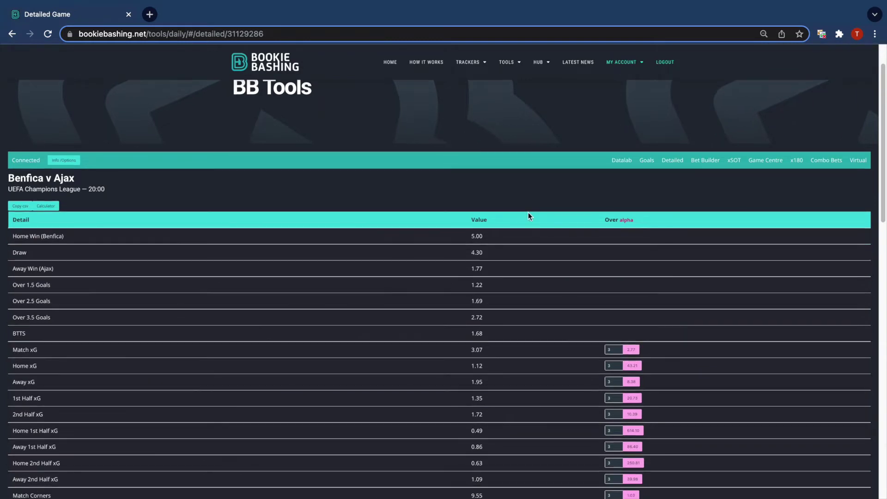
scroll(277, 217, down, 1)
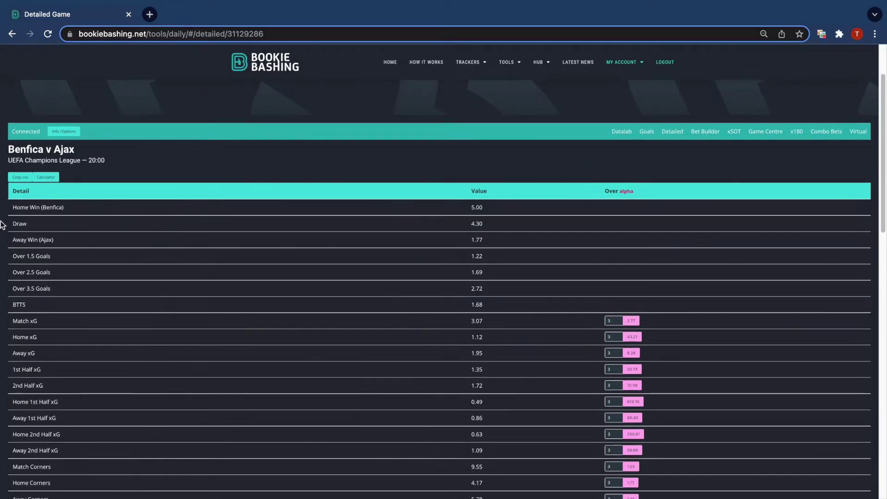
scroll(57, 245, down, 1)
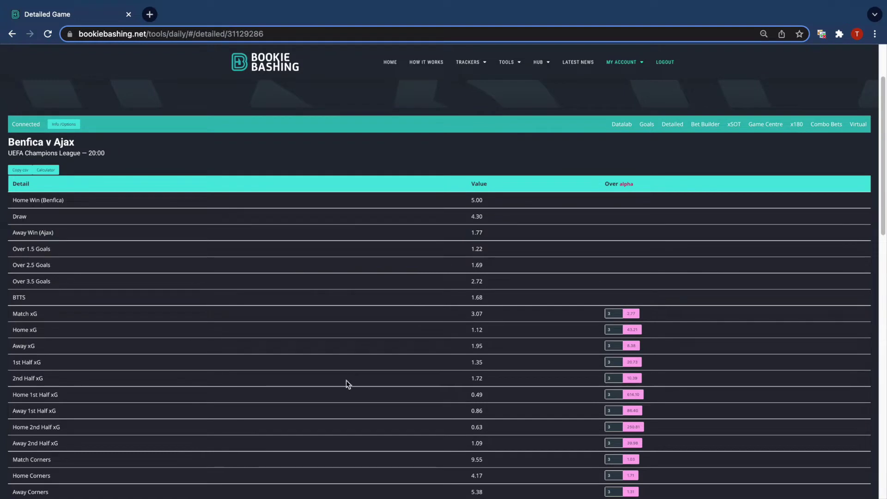
scroll(63, 232, down, 1)
scroll(63, 254, down, 4)
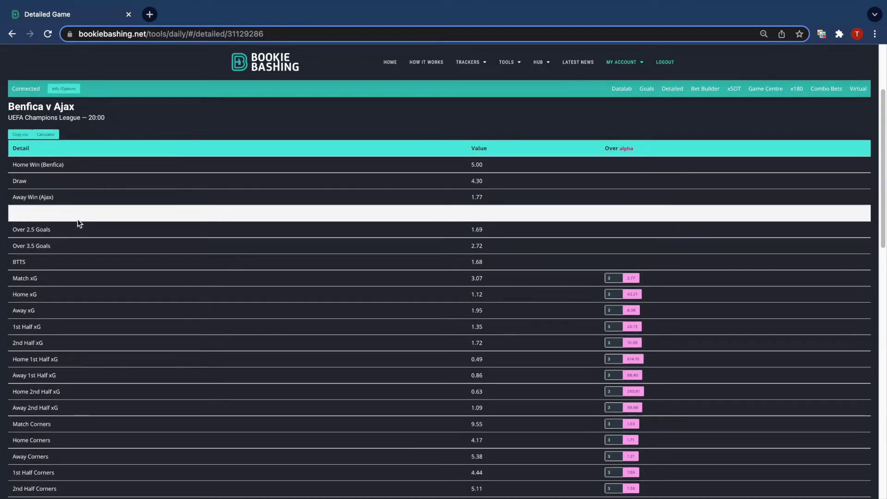
- Examine Benfica v Ajax's goals, corners, booking points, cards and player xSOT values down to the end of the table
scroll(73, 238, down, 2)
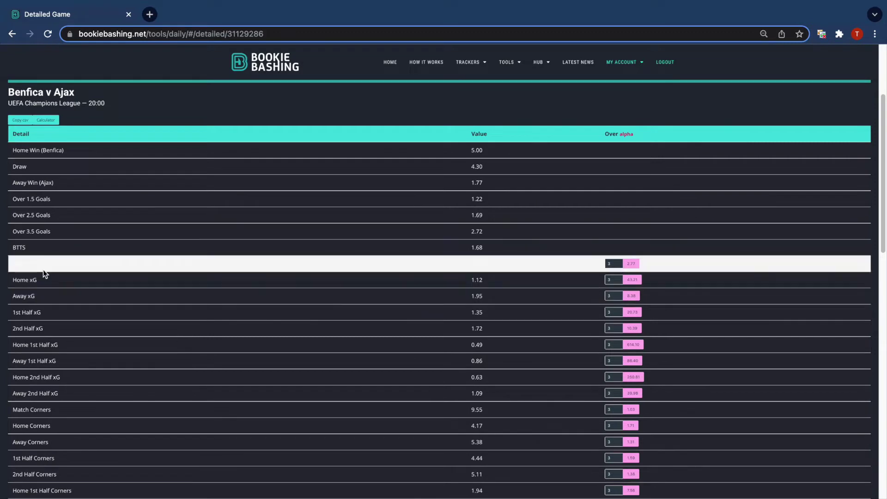
scroll(60, 279, down, 1)
scroll(51, 323, down, 5)
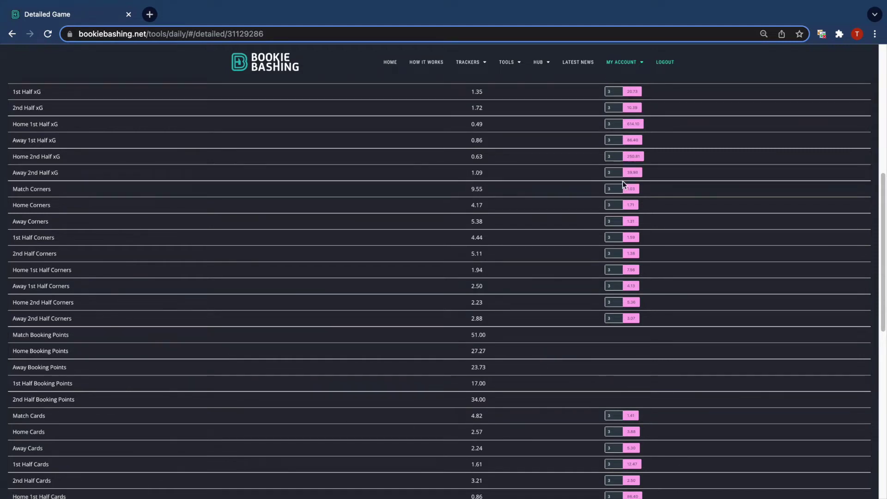
scroll(116, 275, down, 1)
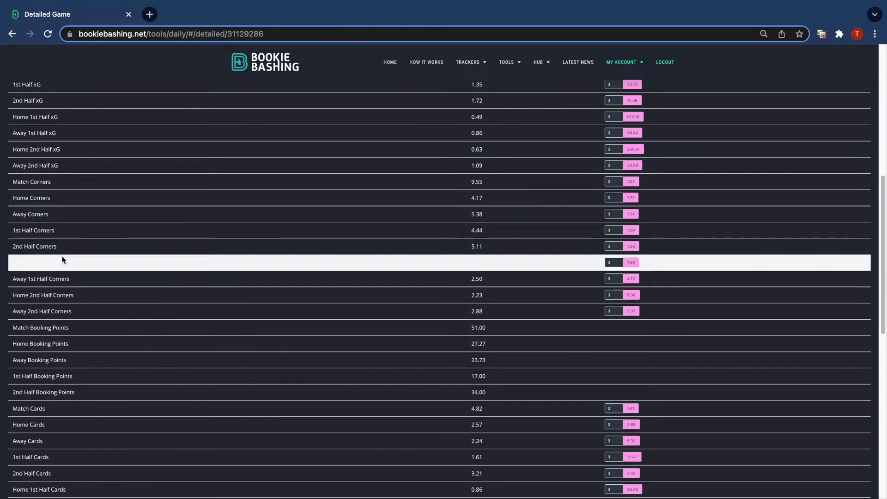
scroll(62, 269, down, 1)
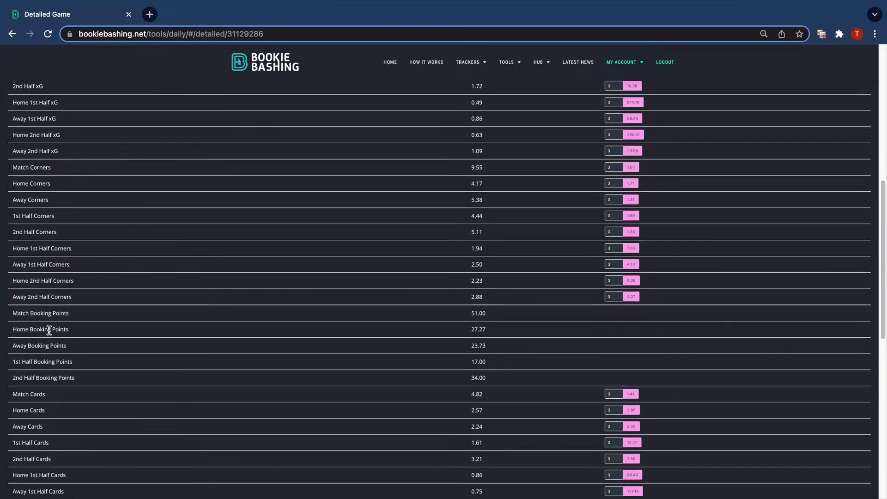
scroll(46, 336, down, 1)
scroll(46, 337, down, 5)
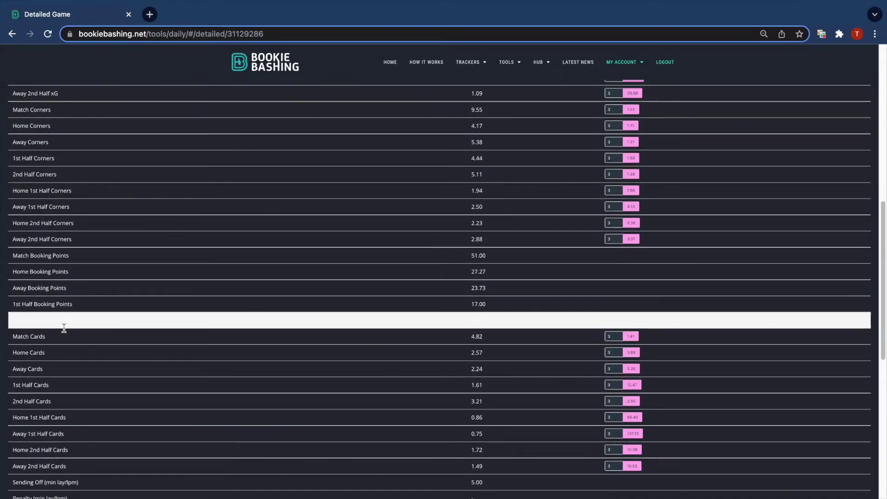
scroll(66, 317, down, 5)
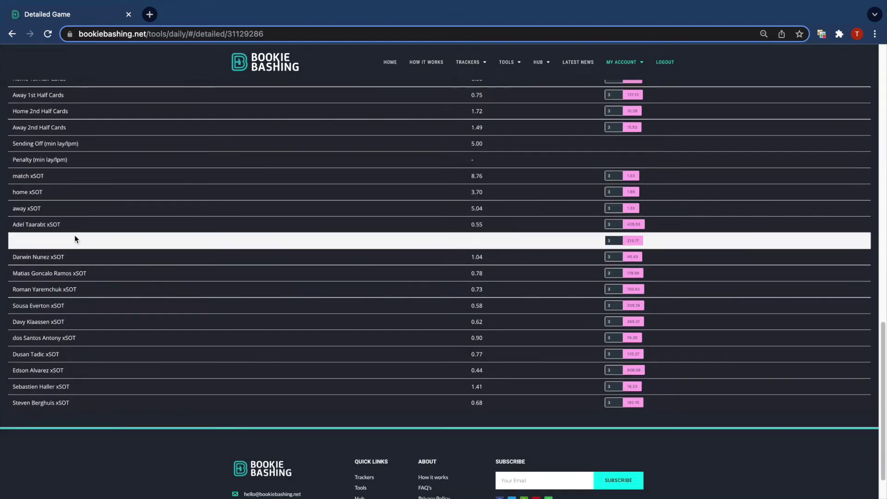
scroll(109, 325, up, 8)
scroll(109, 325, up, 6)
scroll(133, 317, down, 11)
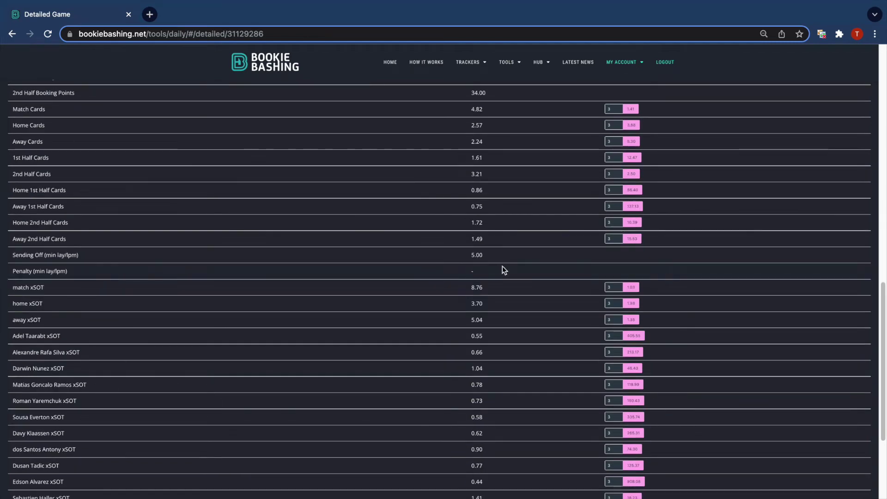
scroll(250, 411, up, 9)
scroll(232, 439, up, 5)
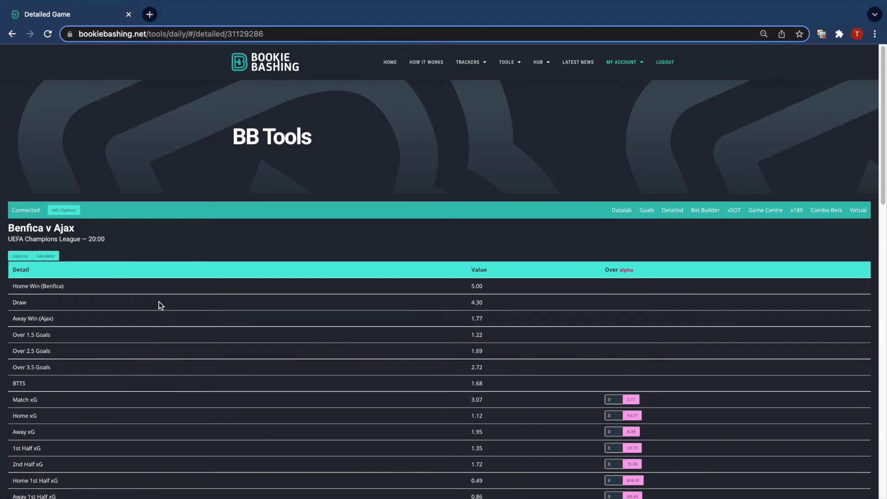
- Copy all Detailed Games data as CSV and paste it into cell A1 of a new sheet in Excel
click(677, 211)
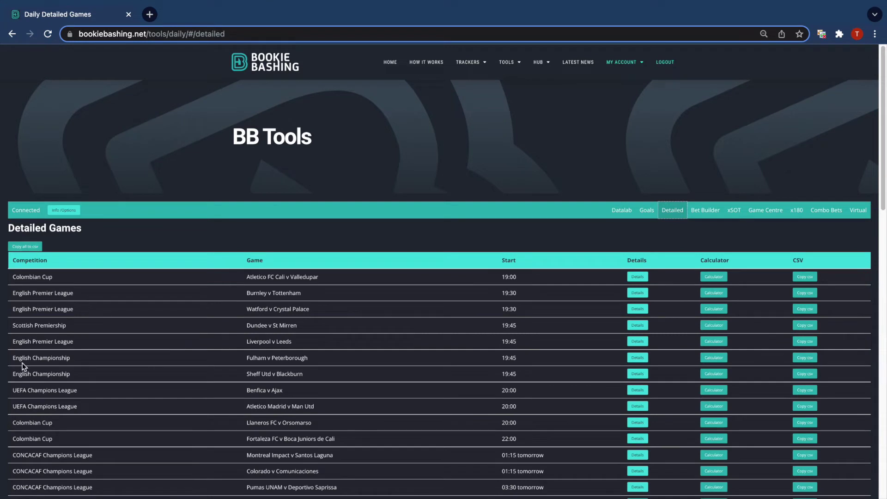
click(28, 247)
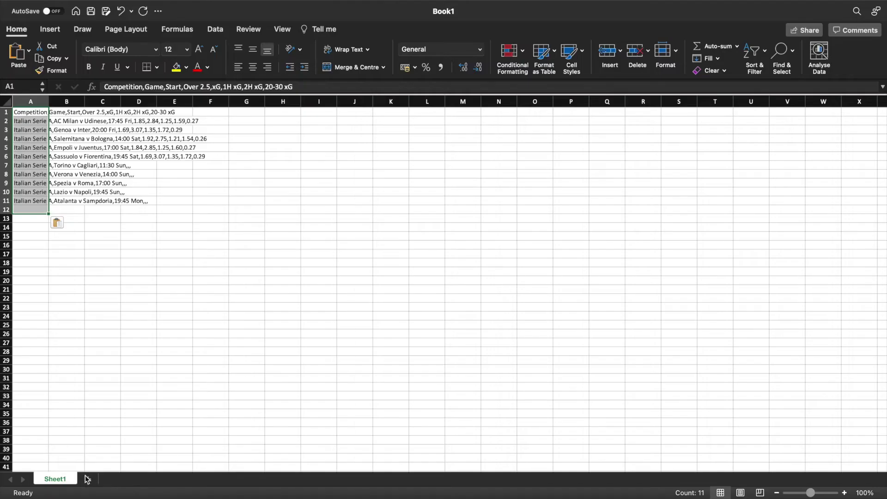
click(88, 479)
right_click(32, 112)
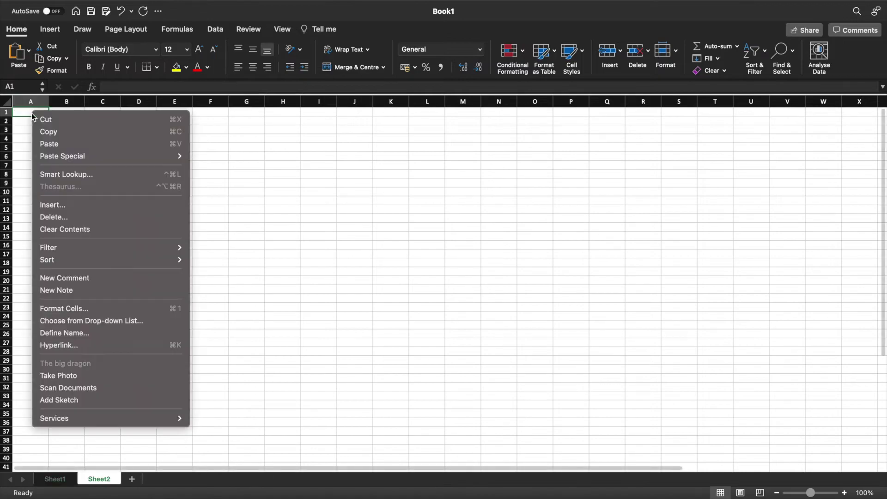
click(50, 145)
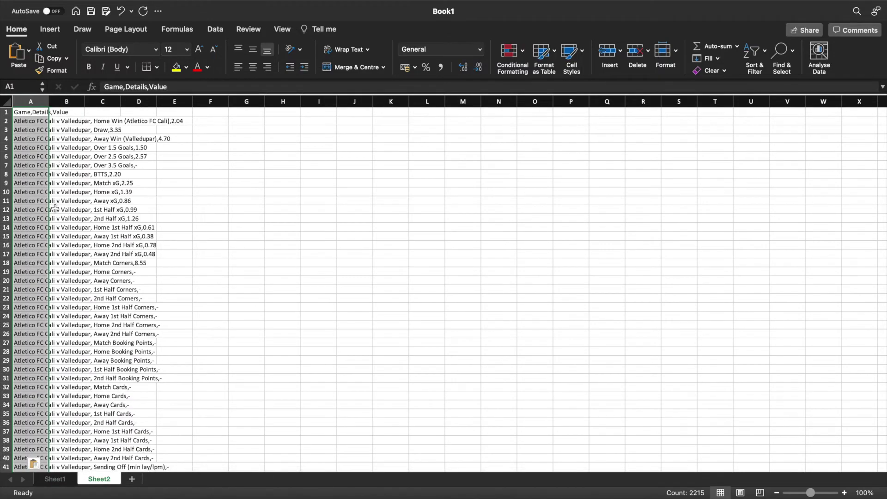
- Look through the pasted match details in Sheet2, from the first game down to Chelsea v Liverpool
scroll(60, 208, down, 5)
scroll(65, 219, down, 20)
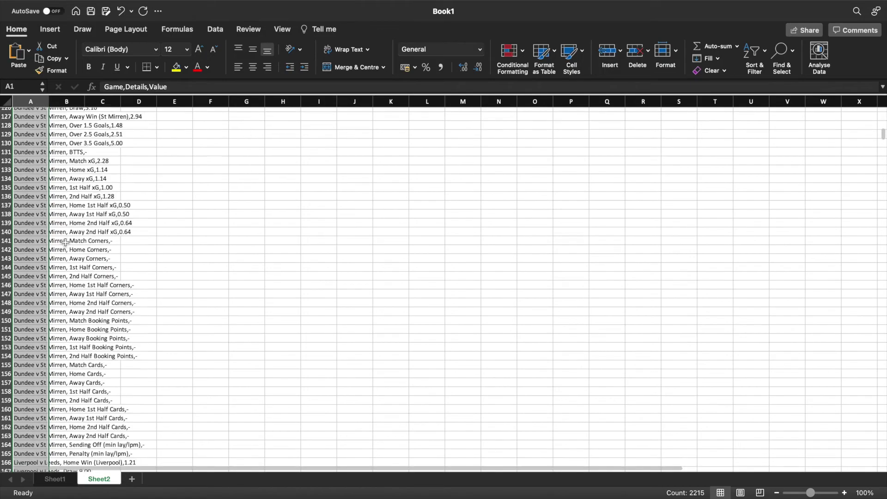
scroll(62, 246, down, 20)
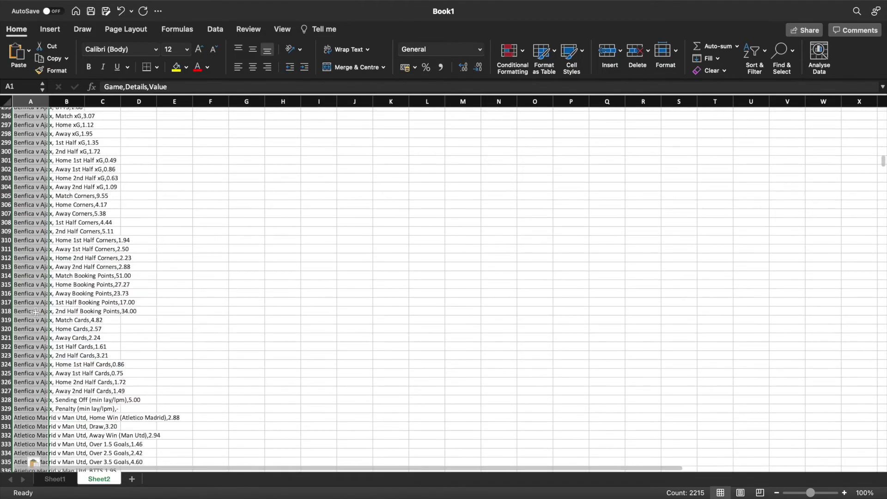
click(32, 301)
scroll(92, 300, down, 20)
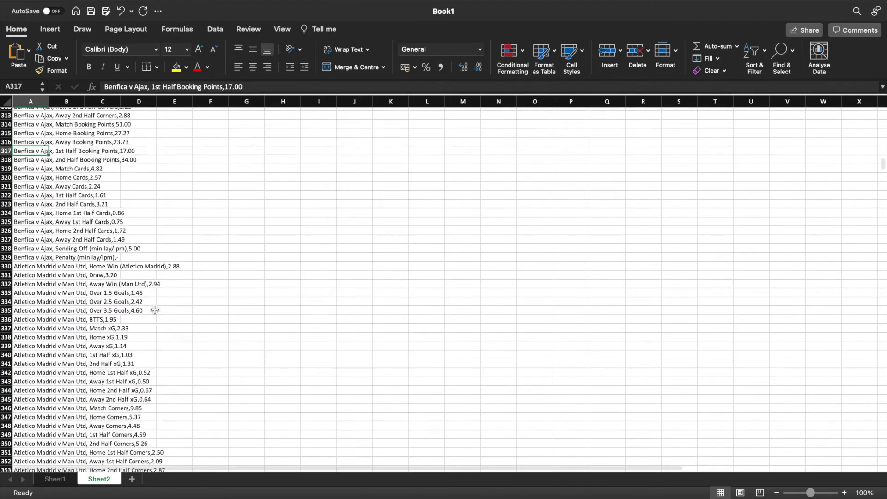
scroll(142, 298, down, 20)
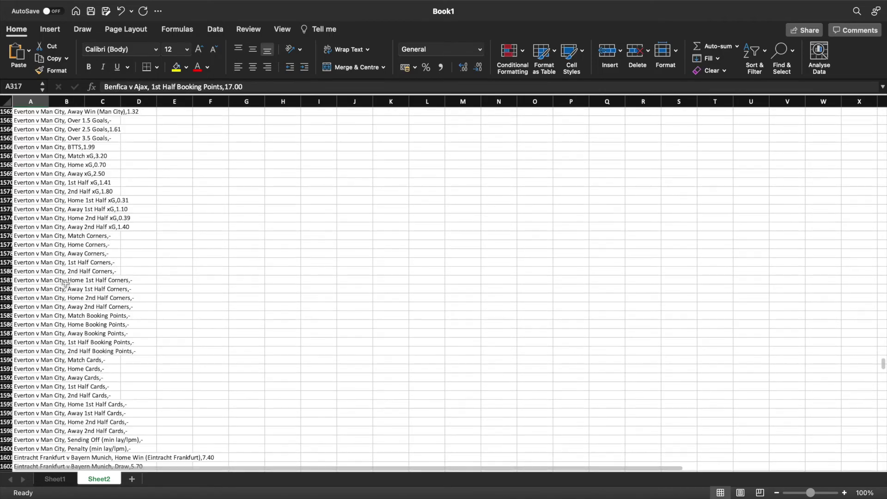
scroll(66, 283, down, 15)
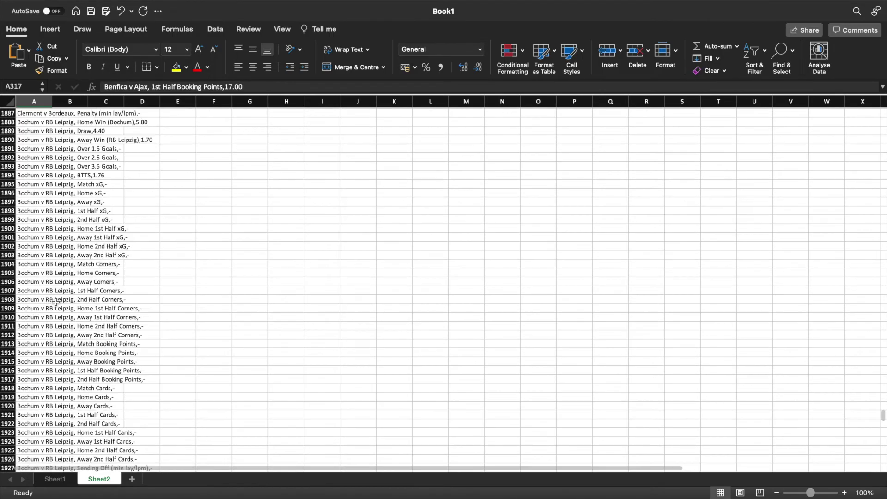
scroll(58, 304, down, 5)
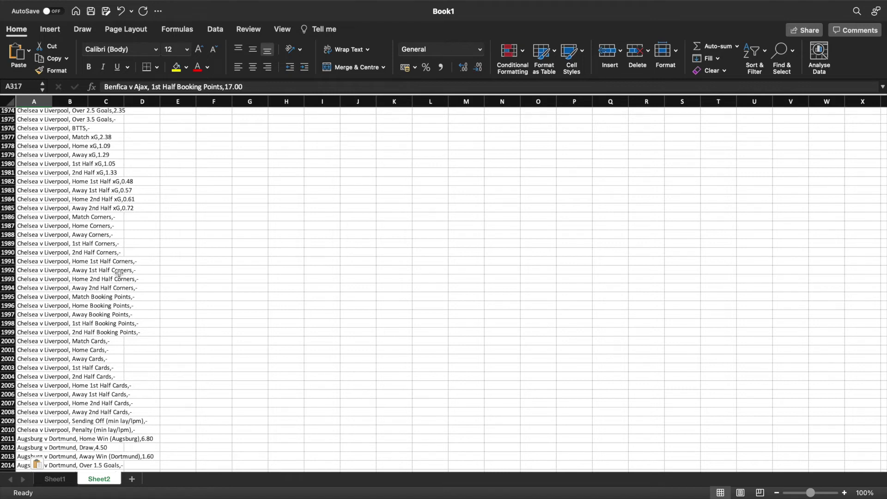
scroll(283, 311, up, 3)
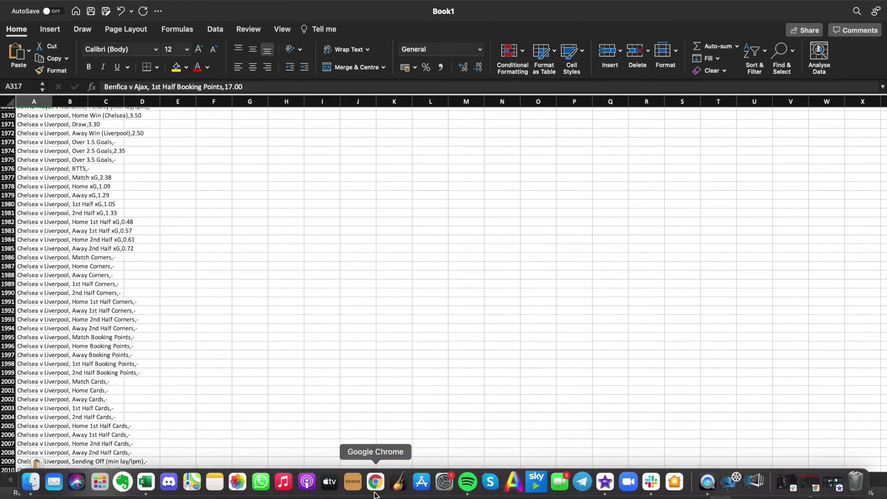
- Switch to Chrome and open the xSOT tool
click(377, 485)
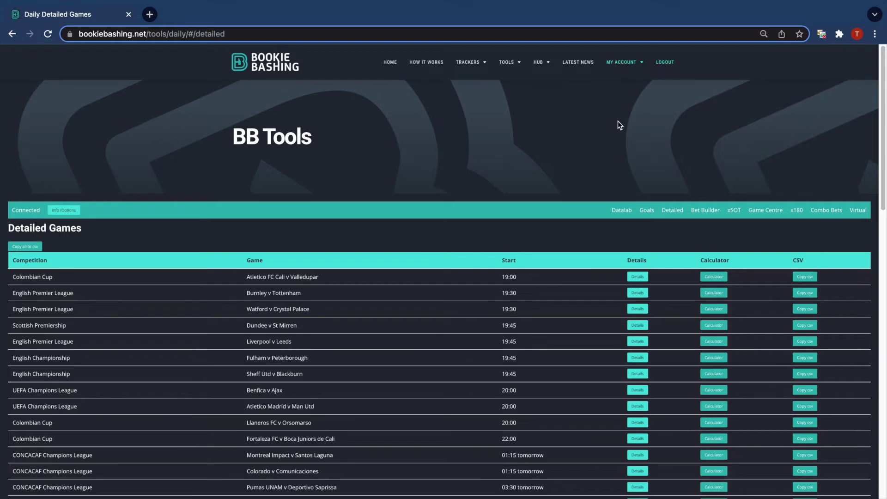
mouse_move(505, 69)
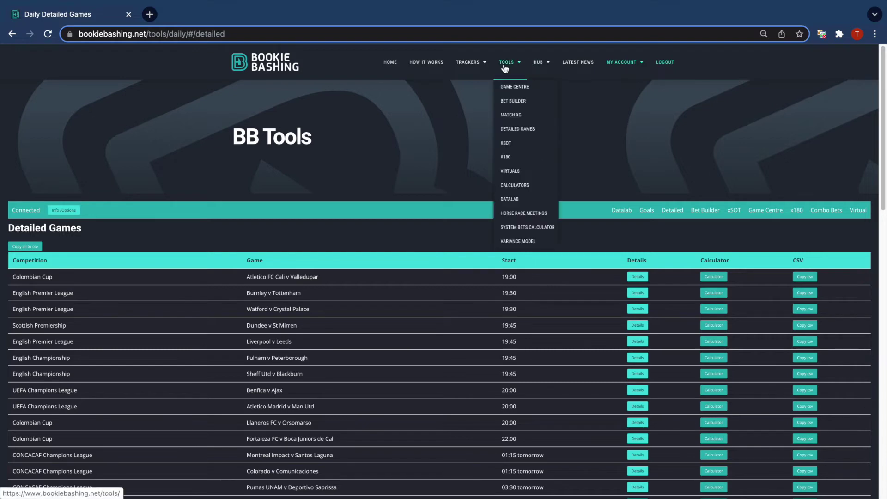
click(507, 144)
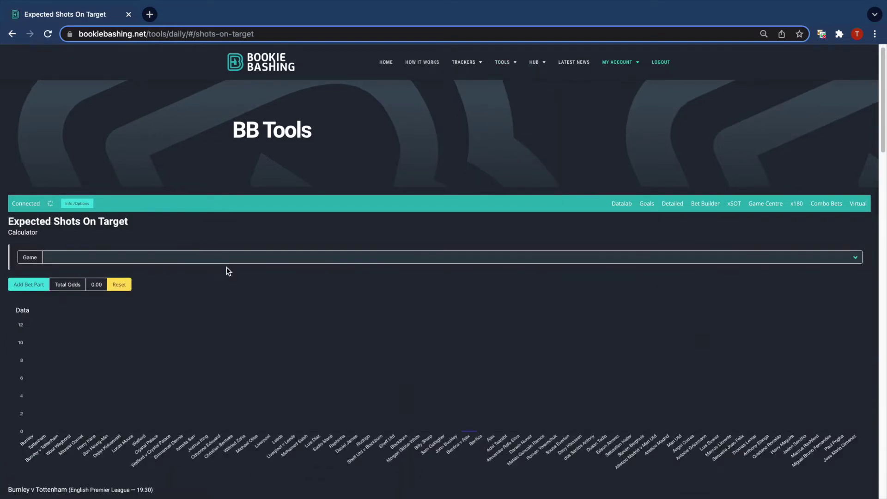
- Examine the Expected Shots On Target chart and the per-match player tables beneath it
scroll(185, 366, down, 1)
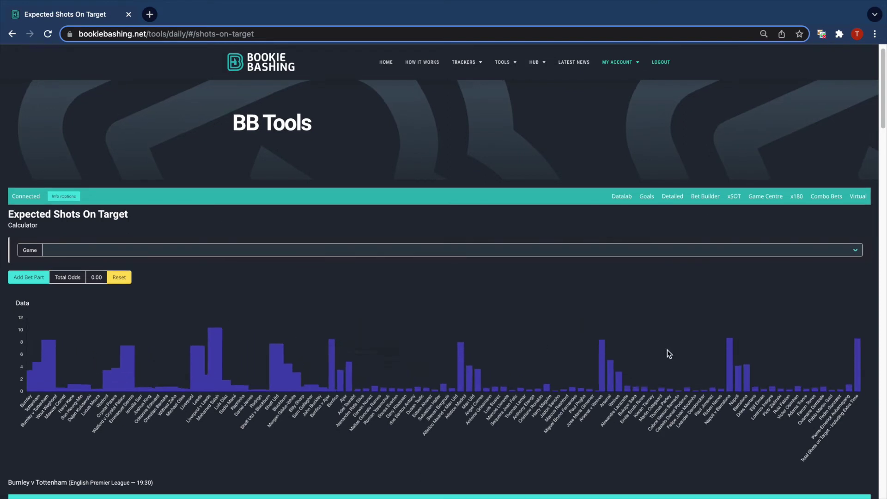
scroll(192, 346, down, 1)
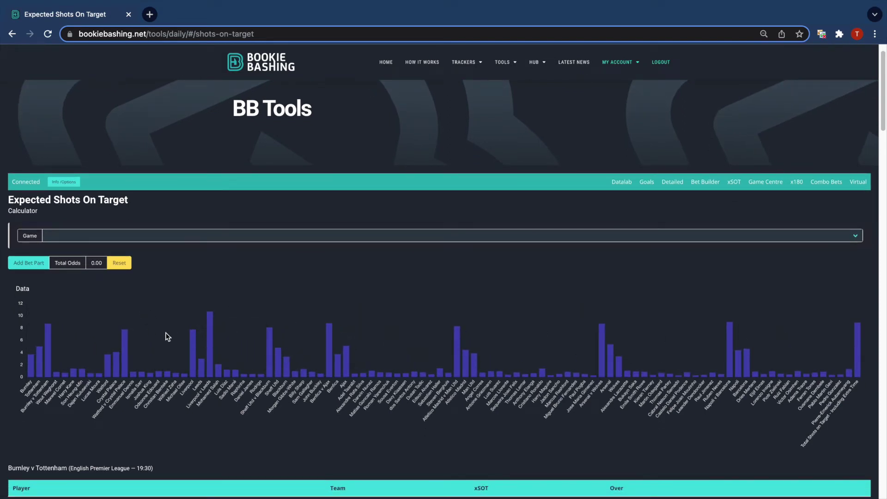
scroll(172, 344, down, 1)
scroll(503, 344, down, 4)
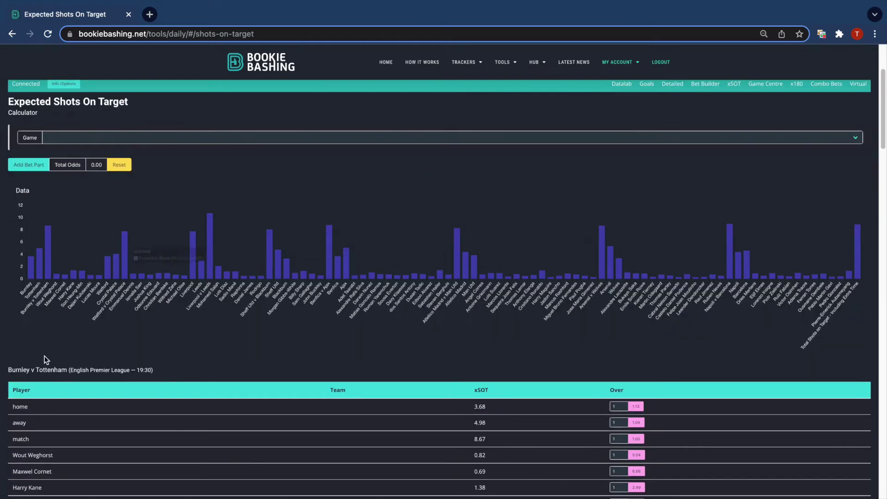
scroll(163, 323, down, 15)
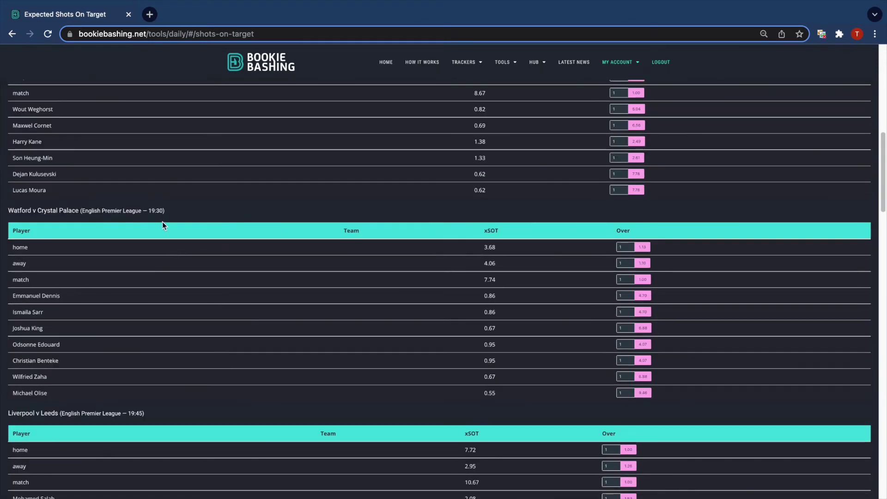
scroll(466, 308, up, 9)
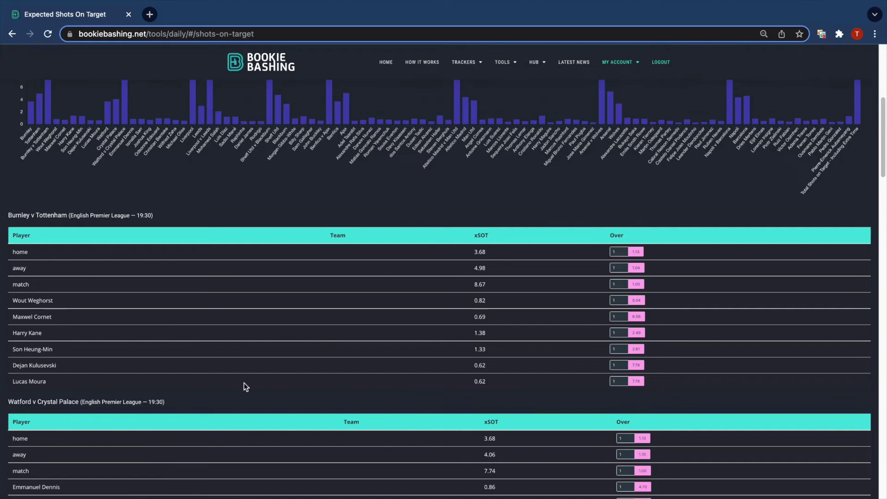
scroll(451, 273, up, 6)
scroll(231, 276, down, 2)
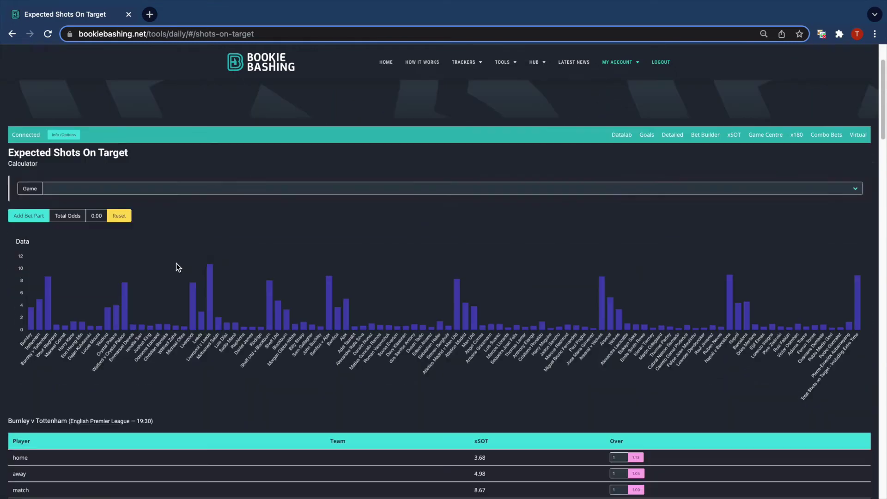
- Set up a calculator bet on Burnley v Tottenham for Harry Kane with over 0 shots on target
click(193, 188)
click(192, 193)
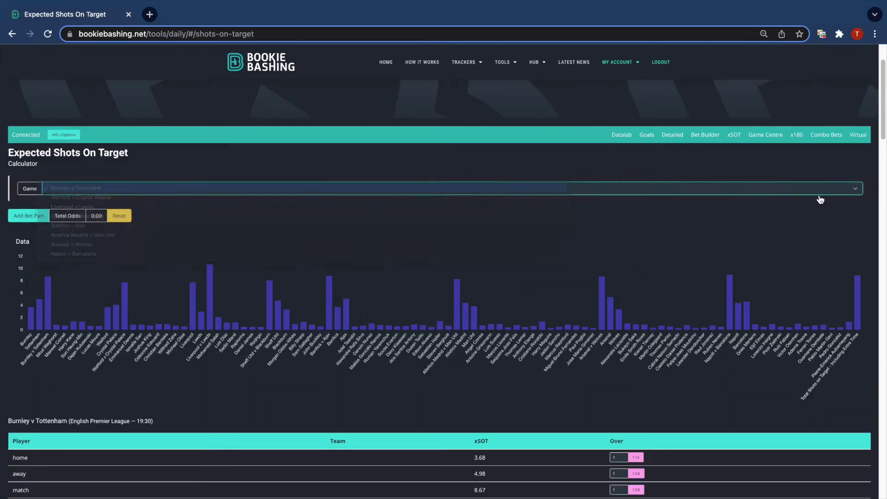
click(689, 192)
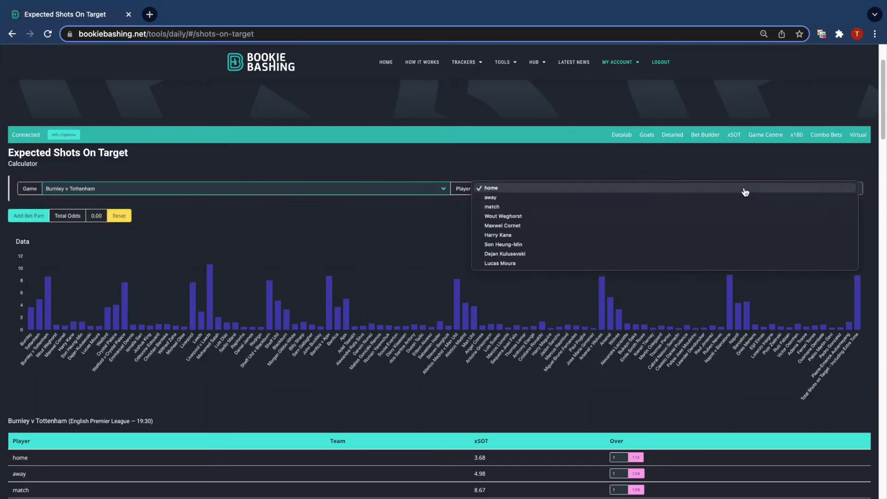
click(564, 234)
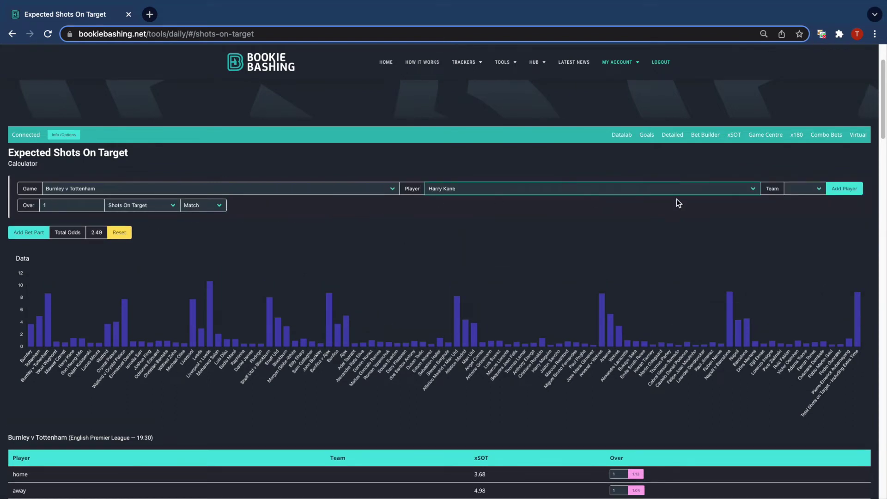
click(98, 207)
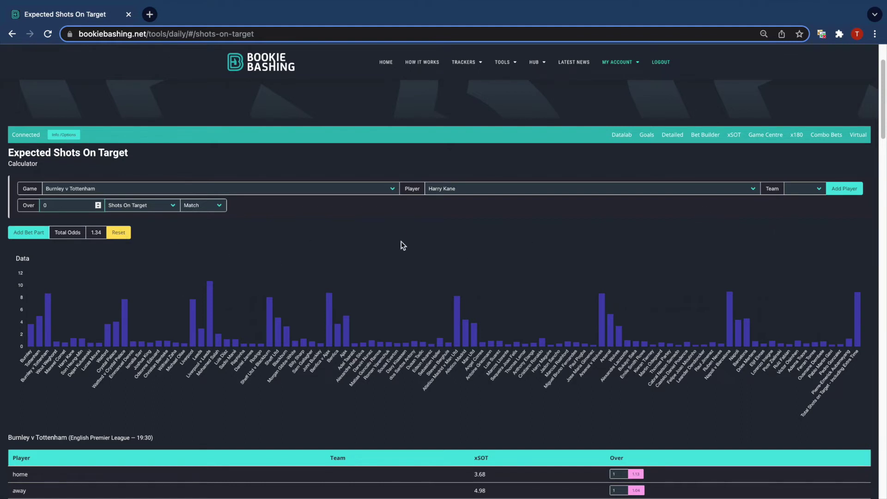
- Set Harry Kane's team to Tottenham and add a second player to the calculator bet
click(792, 196)
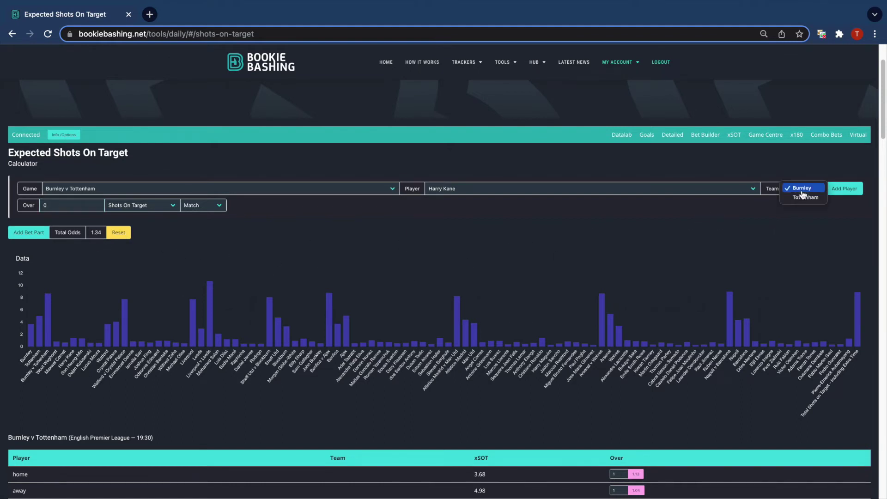
click(798, 200)
click(851, 191)
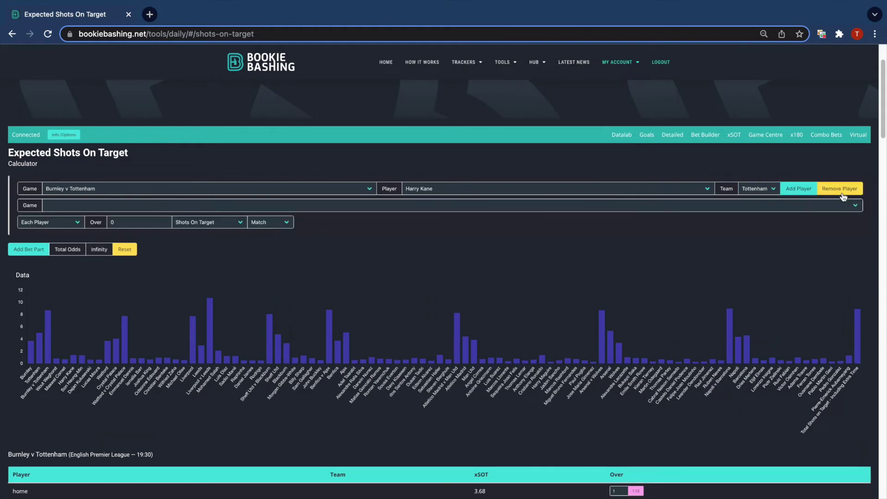
- Set the second player to Son Heung-Min of Tottenham in the Burnley v Tottenham game
click(188, 205)
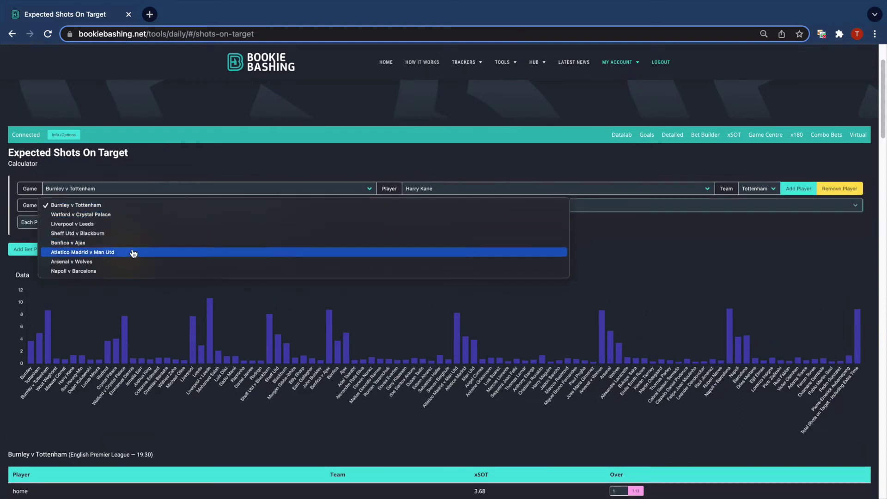
click(733, 277)
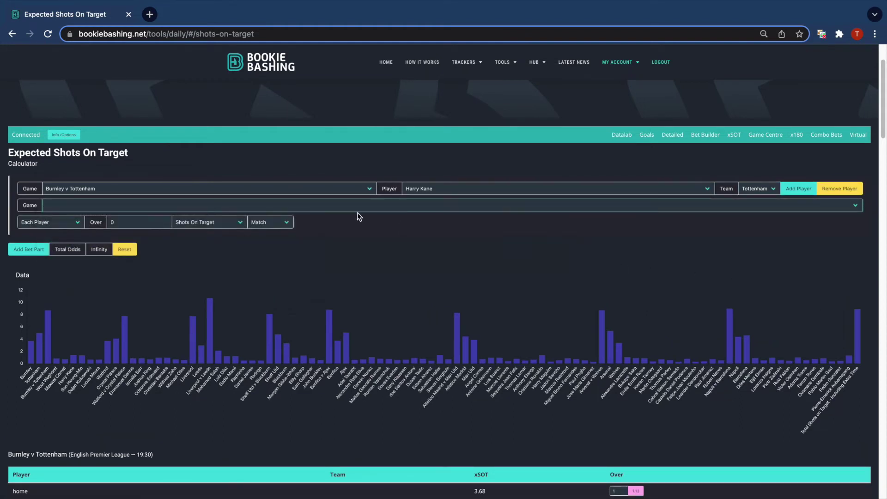
click(129, 208)
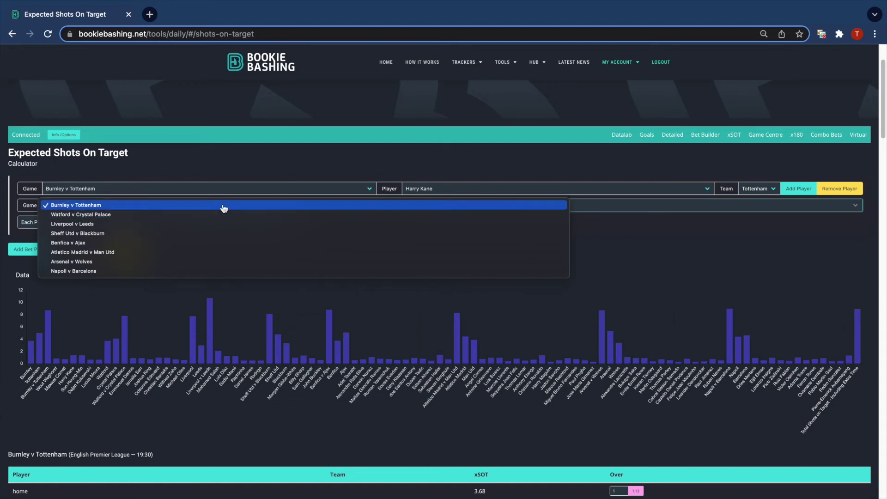
click(130, 206)
click(808, 205)
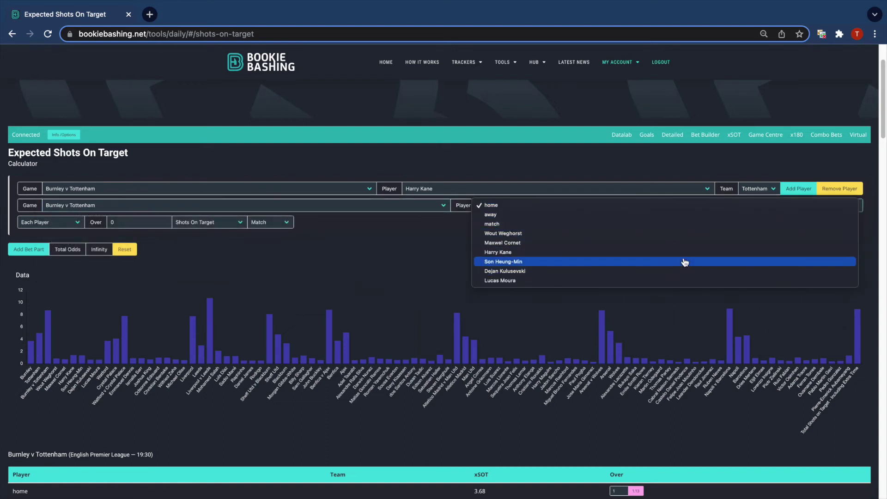
click(618, 266)
click(799, 209)
click(796, 215)
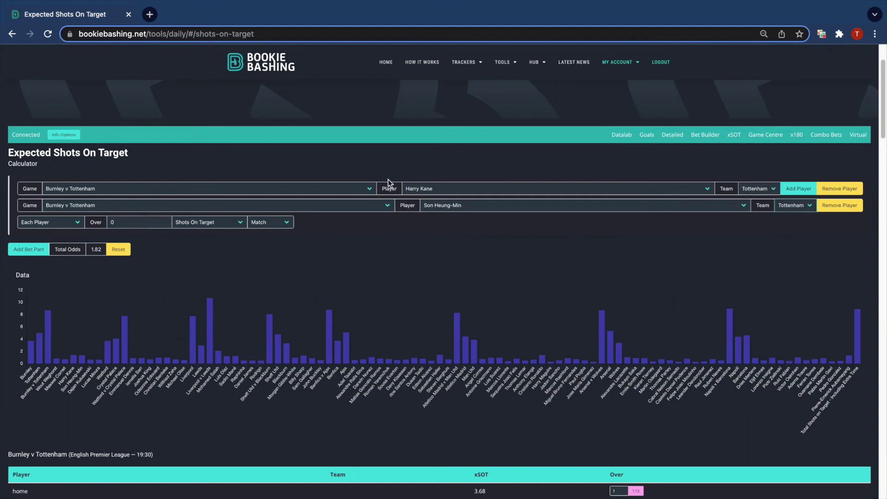
- Change the two-player bet to the total over all players, with over 2 shots on target
click(58, 223)
click(52, 231)
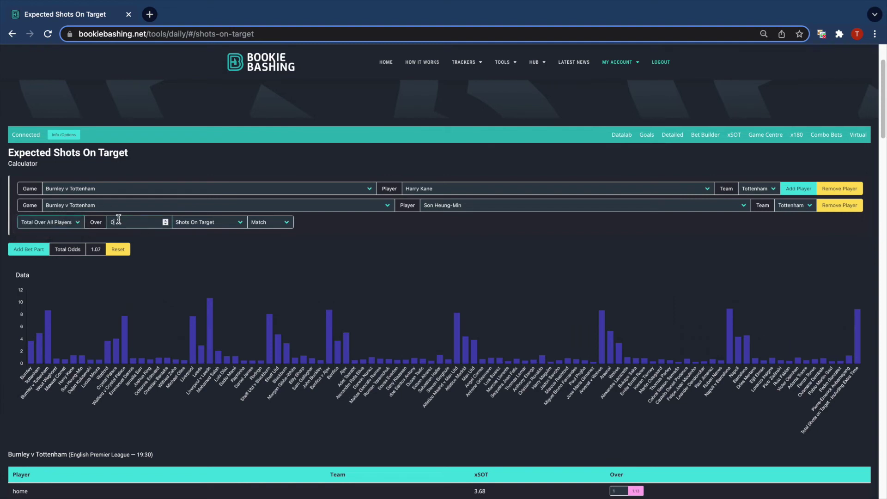
key(Up)
key(Up)
- Remove Son Heung-Min from the bet and restrict Harry Kane's shots on target to the first half
click(839, 205)
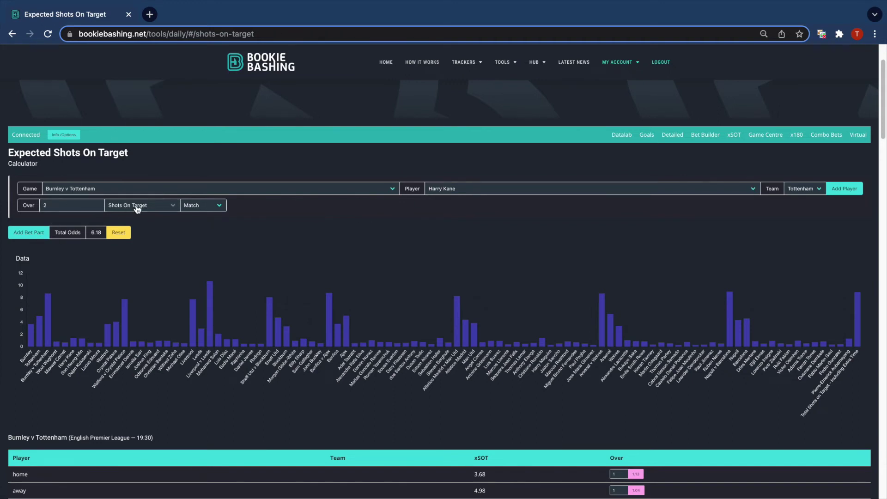
click(220, 212)
click(204, 213)
click(192, 207)
click(309, 206)
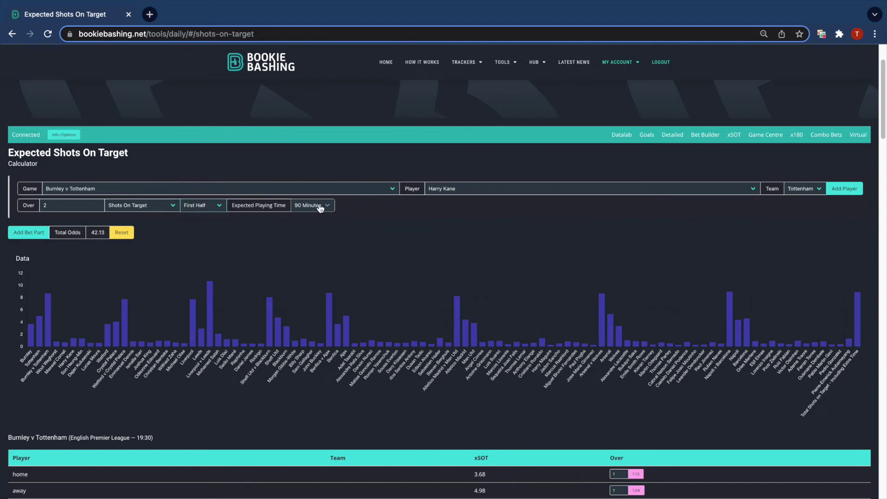
- Try an expected playing time of 85 minutes for Harry Kane and settle on 80 minutes
click(310, 205)
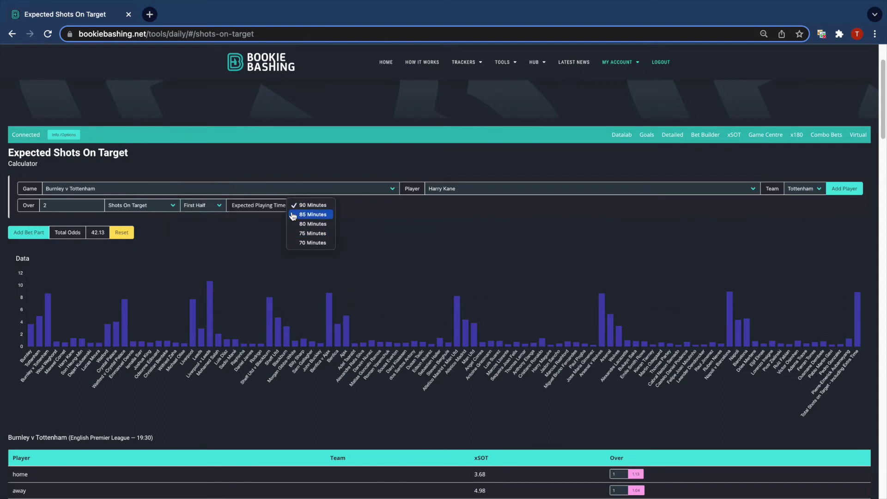
click(486, 250)
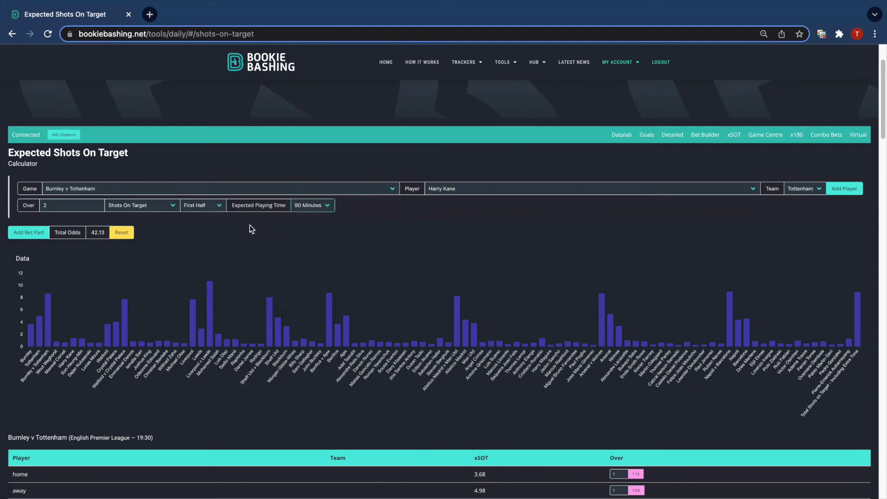
click(316, 206)
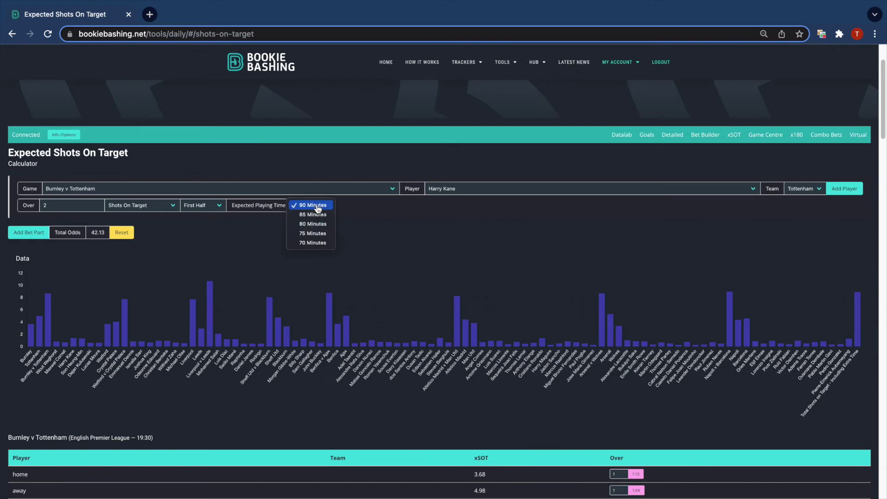
click(317, 215)
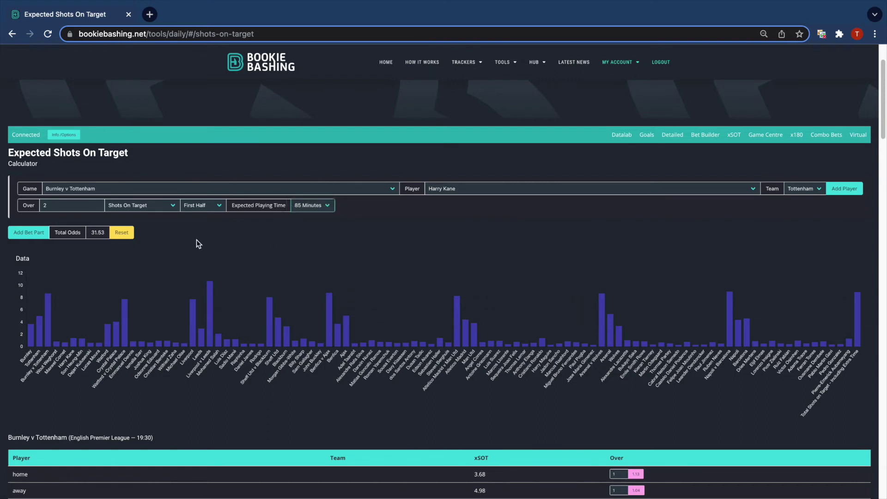
click(298, 205)
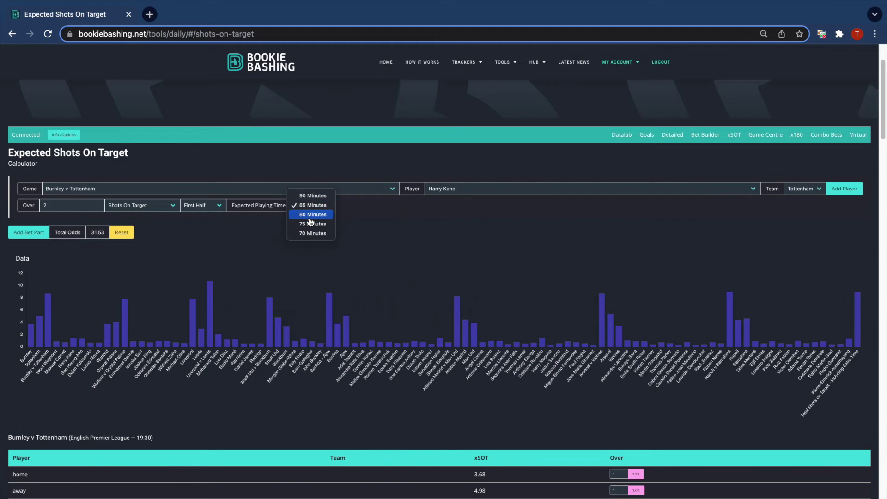
click(310, 216)
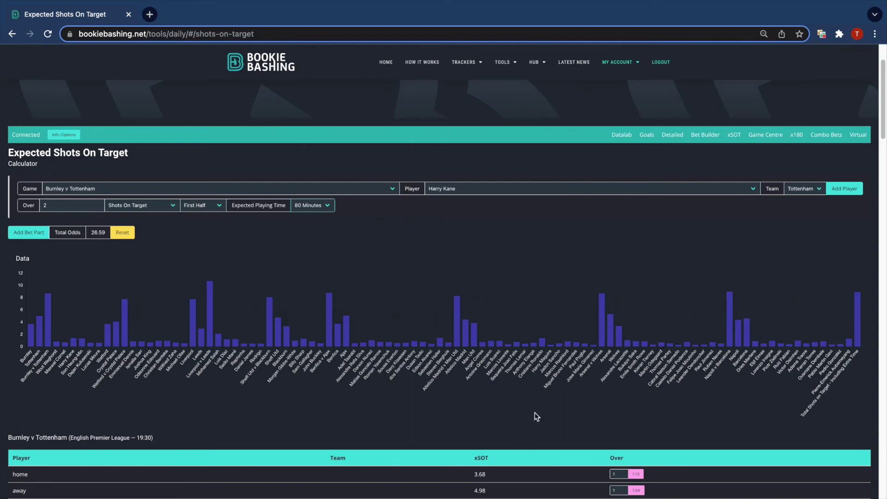
- Change the bet to headed shots on target in each half, with a relevant headed goal percentage of 50
scroll(522, 493, down, 1)
scroll(400, 371, up, 2)
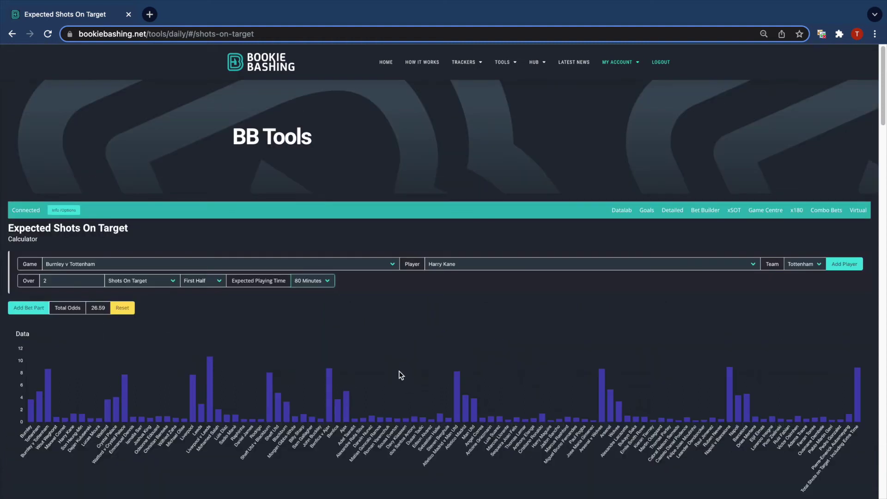
click(178, 282)
click(174, 292)
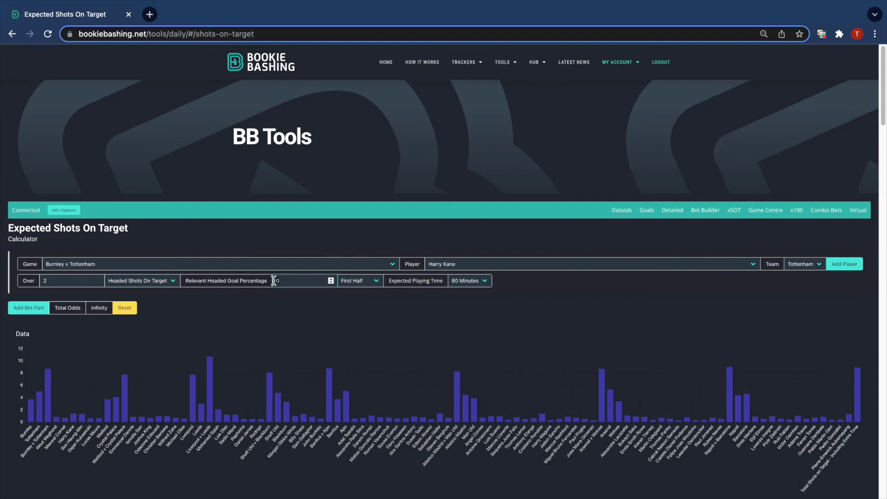
text(50)
click(357, 281)
click(362, 273)
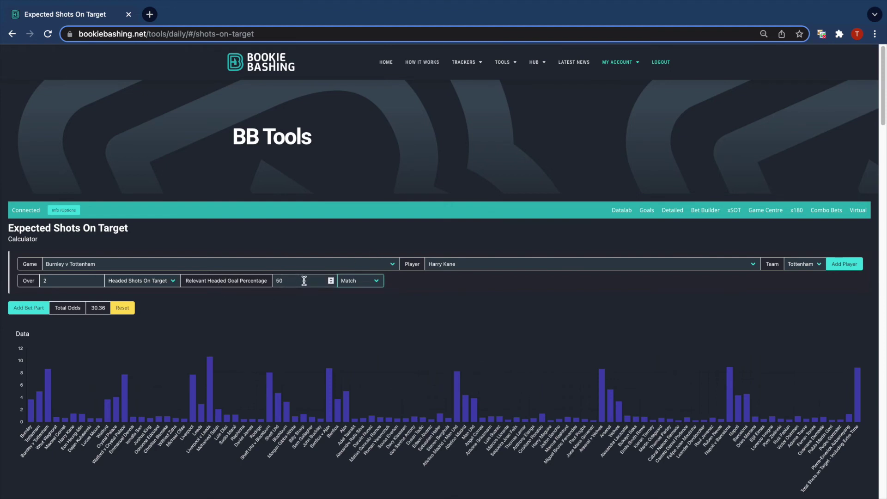
click(376, 281)
click(359, 309)
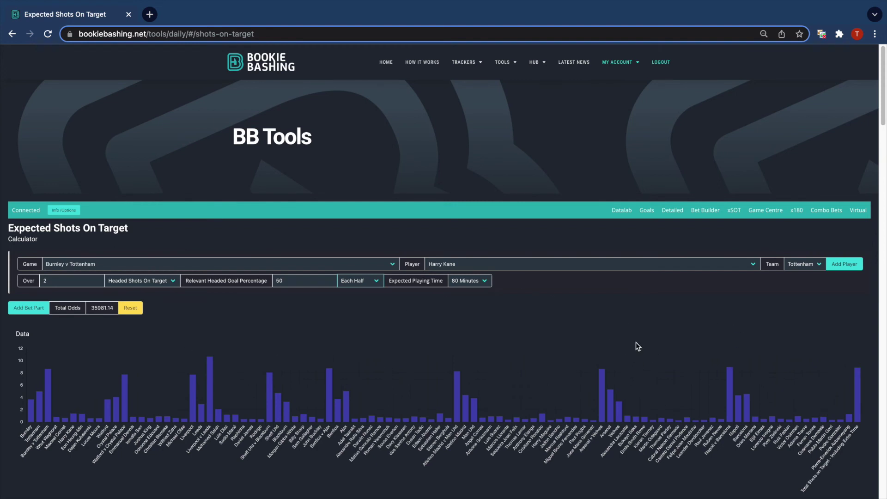
- Examine the expected shots on target chart and the Burnley v Tottenham player table below the calculator
scroll(258, 312, down, 1)
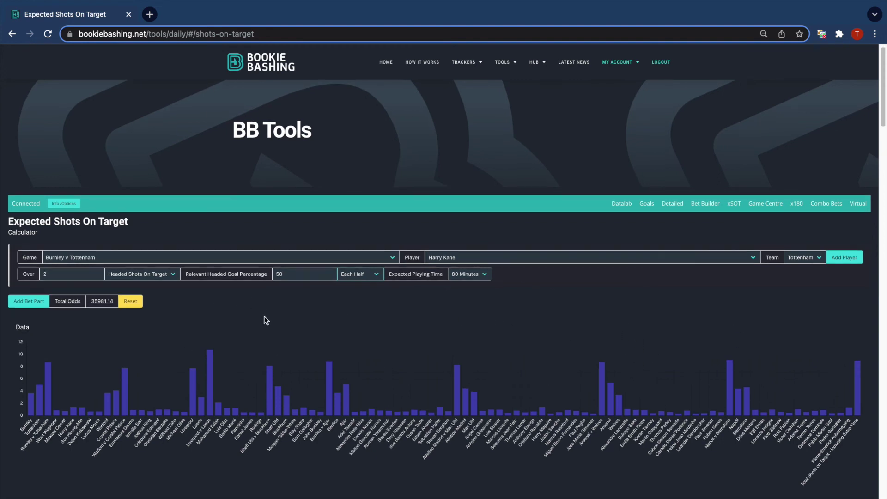
scroll(450, 284, up, 1)
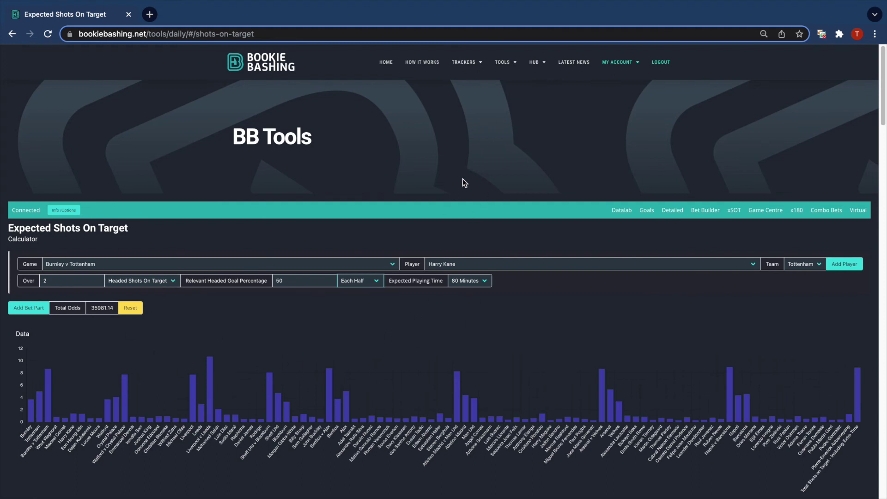
scroll(466, 220, down, 1)
scroll(278, 297, down, 1)
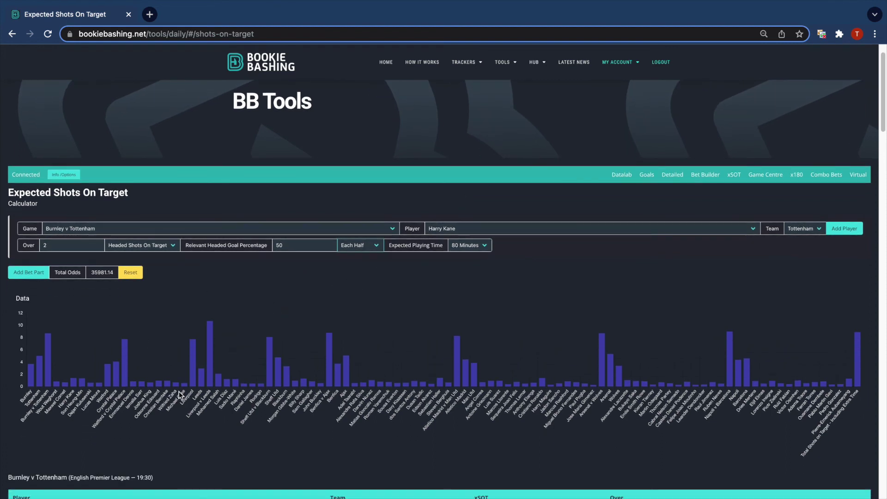
scroll(145, 358, down, 2)
scroll(145, 359, down, 3)
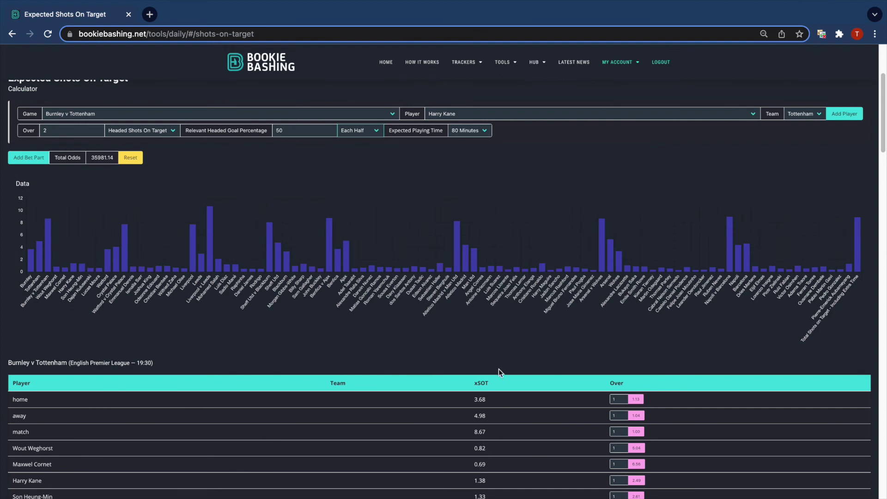
scroll(506, 384, up, 1)
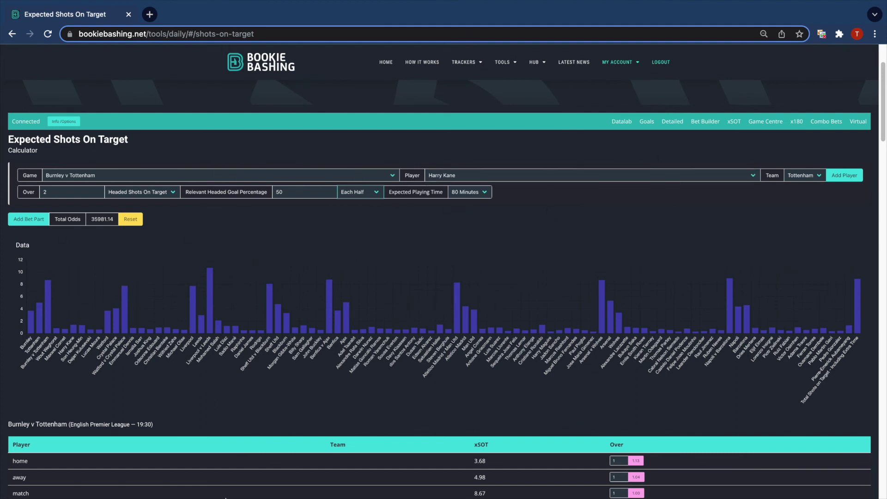
scroll(414, 264, up, 2)
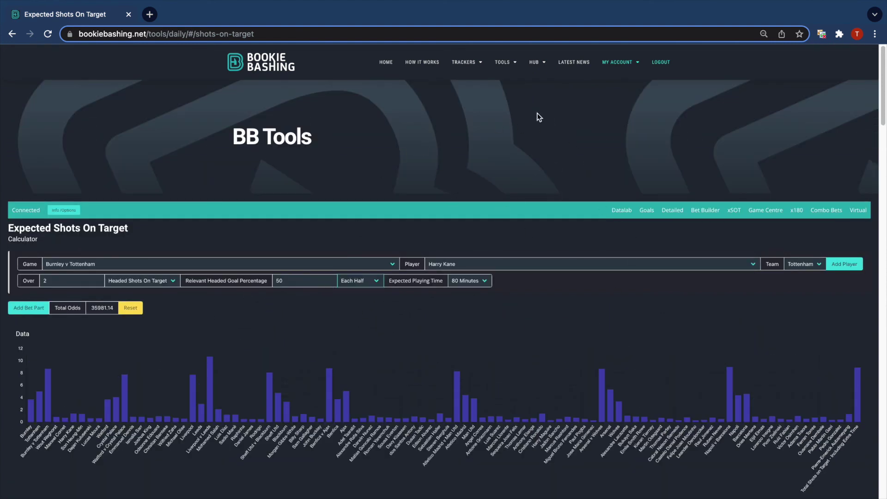
- Go to the Results section of the hub and open the Shots on Target results page
mouse_move(533, 64)
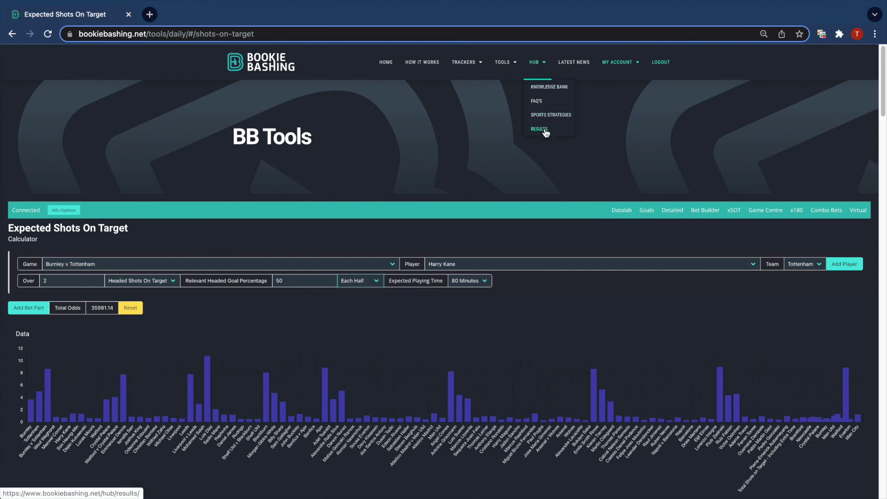
click(567, 185)
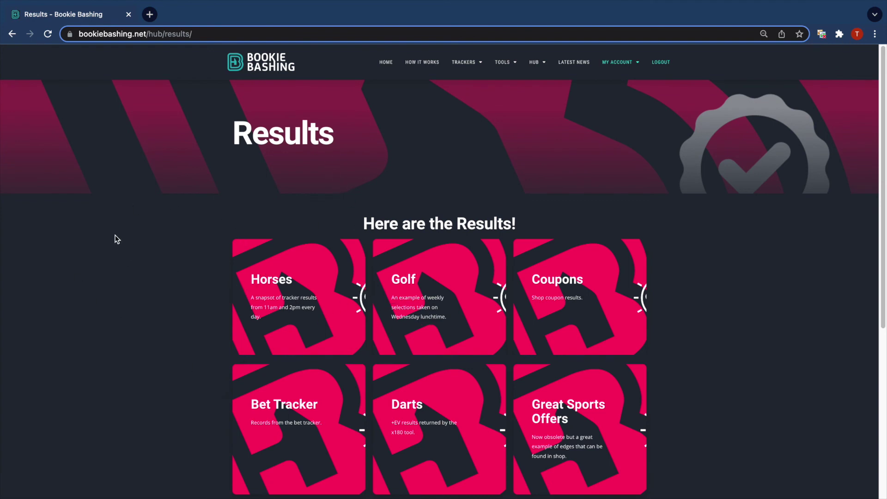
scroll(115, 217, down, 1)
scroll(118, 245, down, 5)
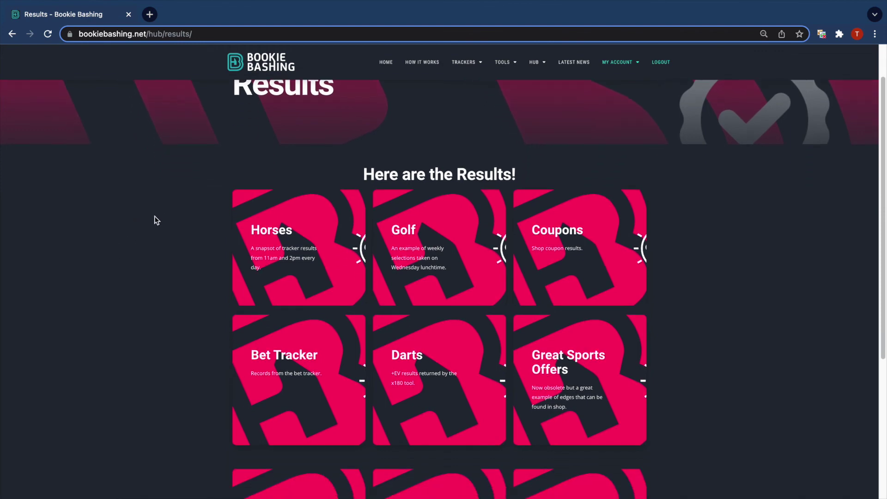
click(282, 341)
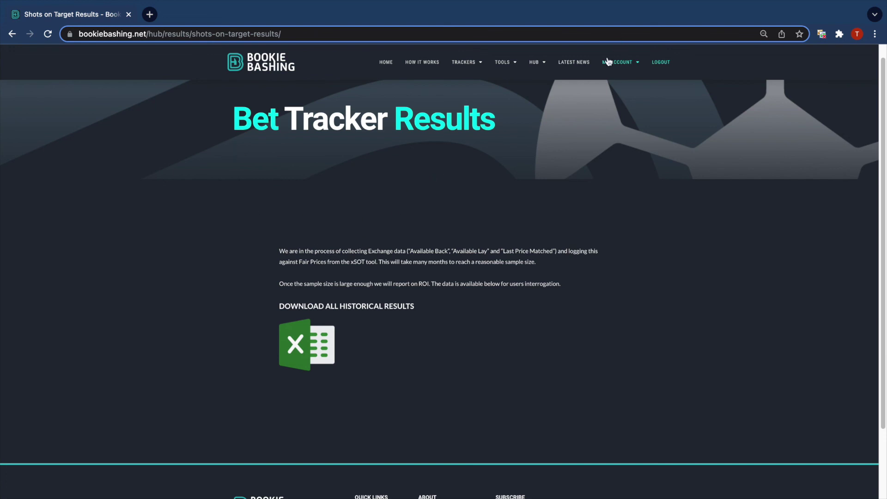
- Bring up the list of available Bookie Bashing tools
mouse_move(506, 65)
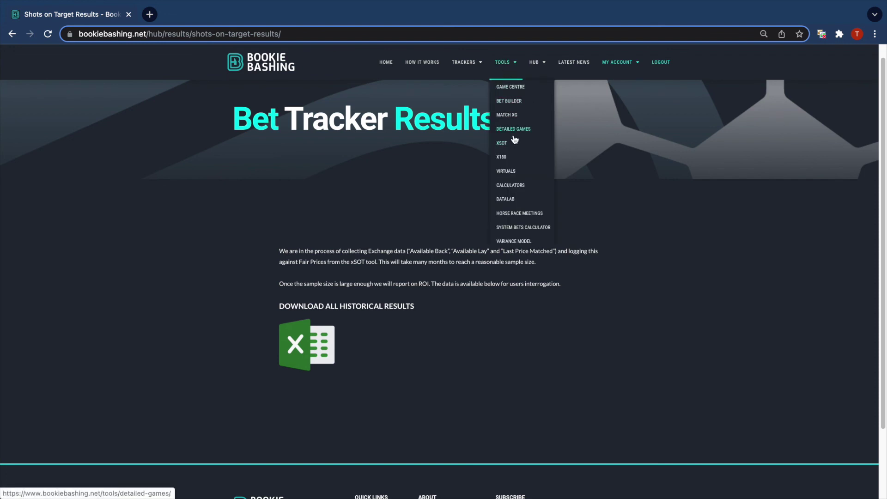